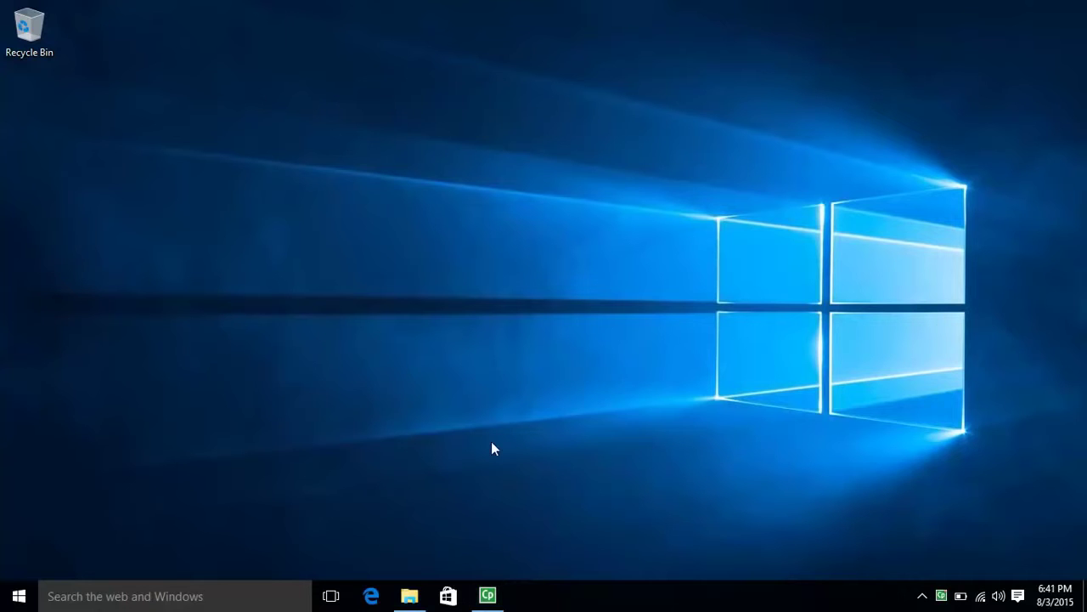
Step: Open File Explorer on drive D, inspect the Office 2016 disc image, then return to D:
click(408, 597)
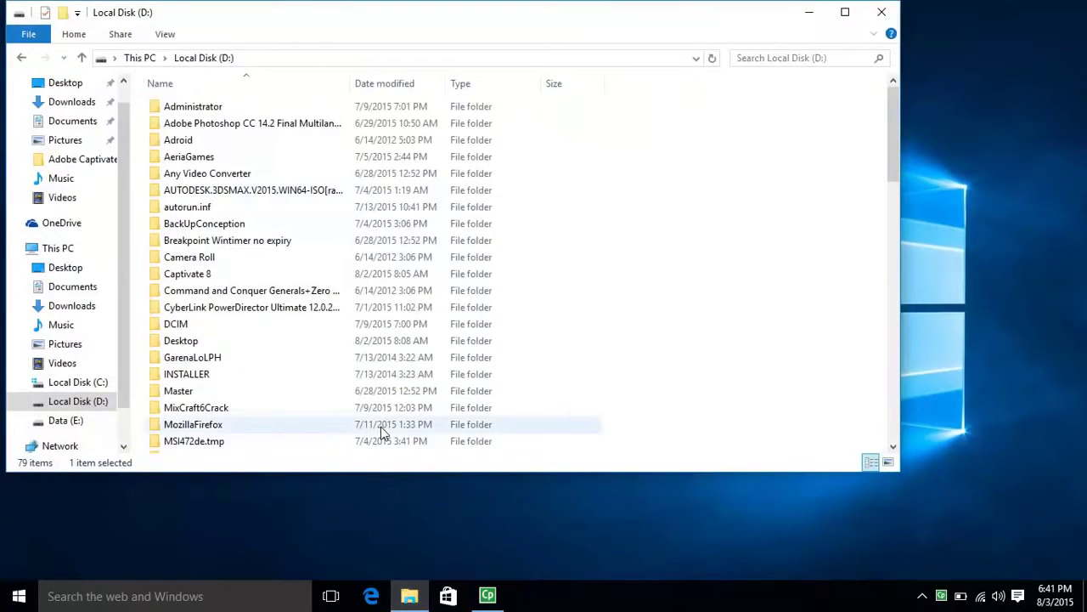
drag(894, 176, 893, 204)
double_click(244, 352)
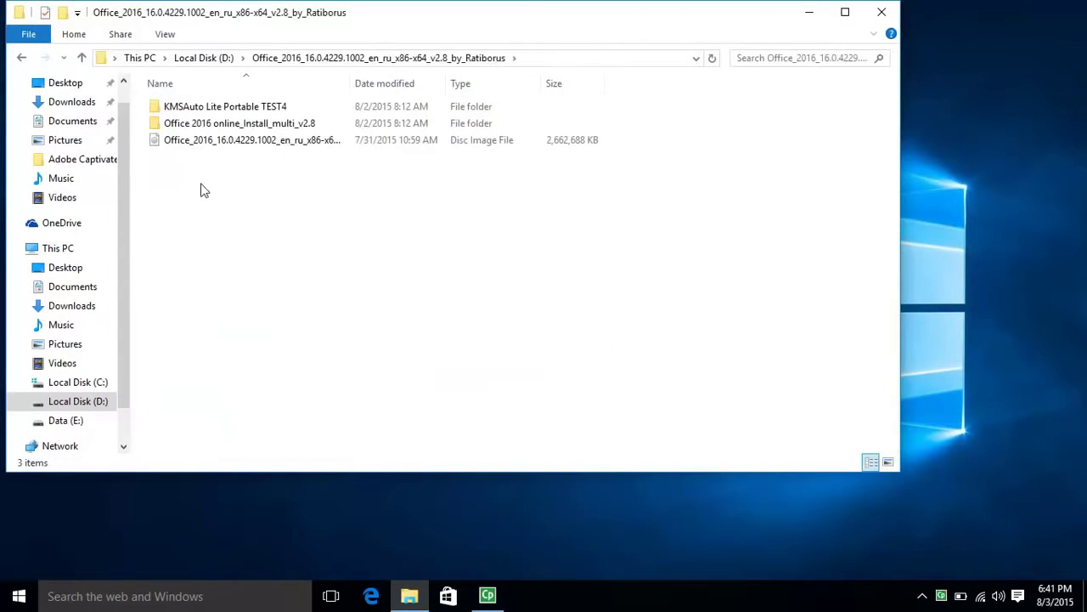
click(193, 141)
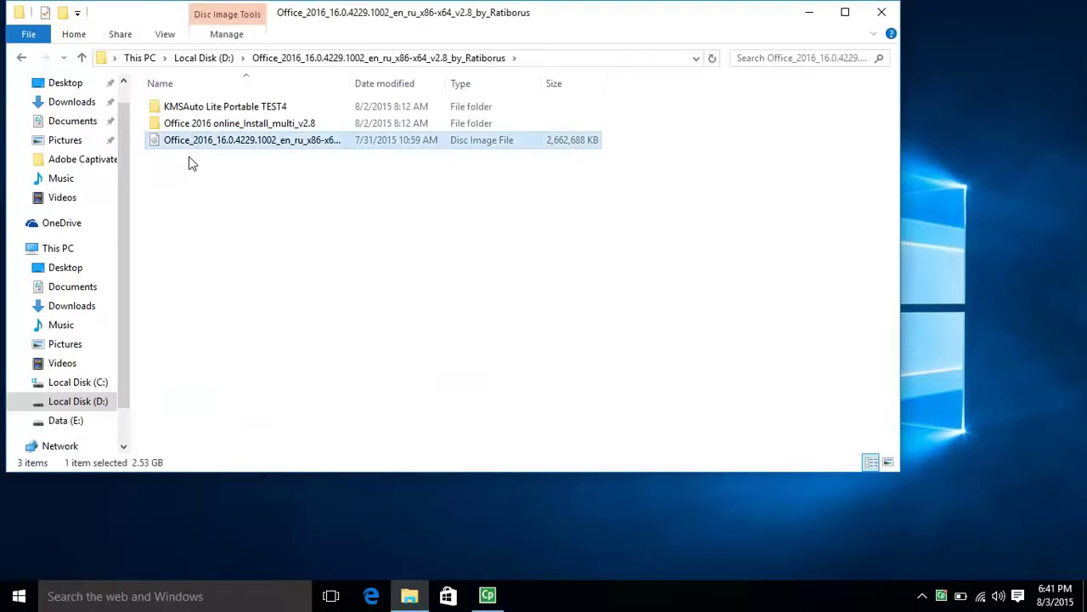
right_click(189, 146)
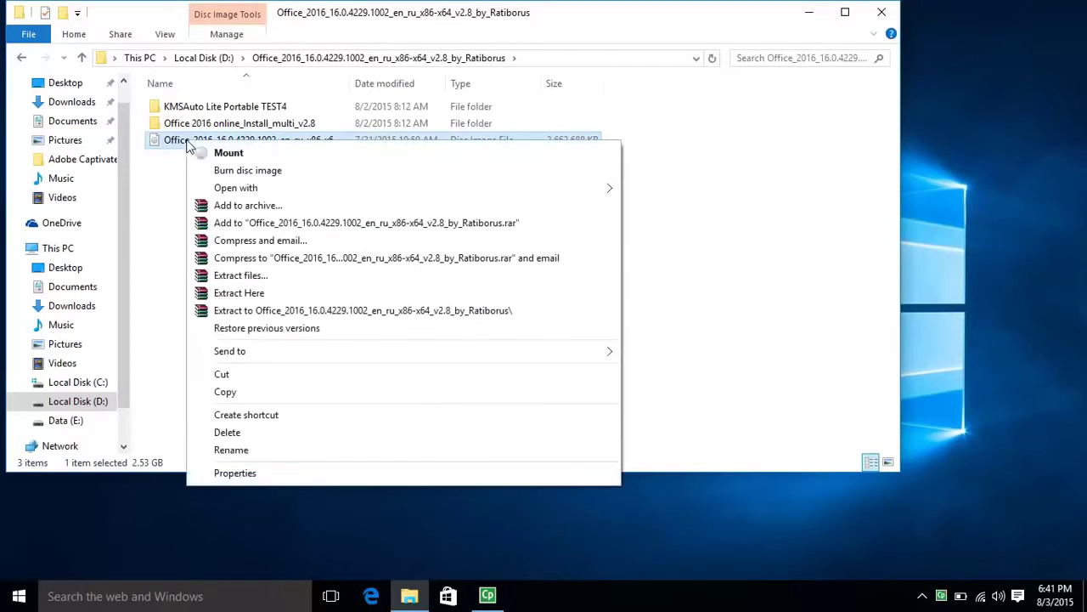
click(160, 180)
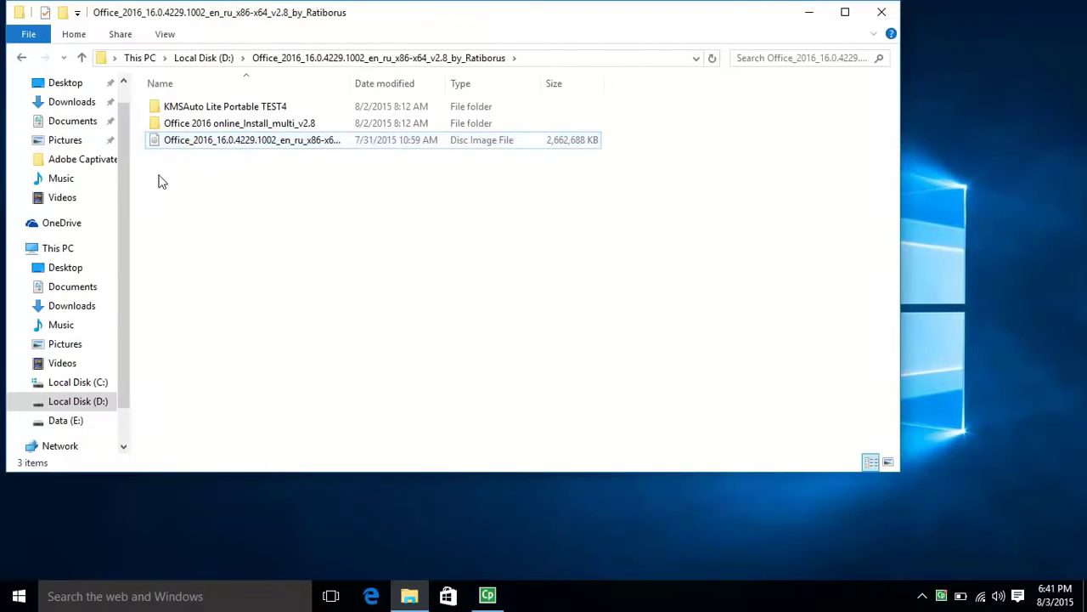
click(18, 58)
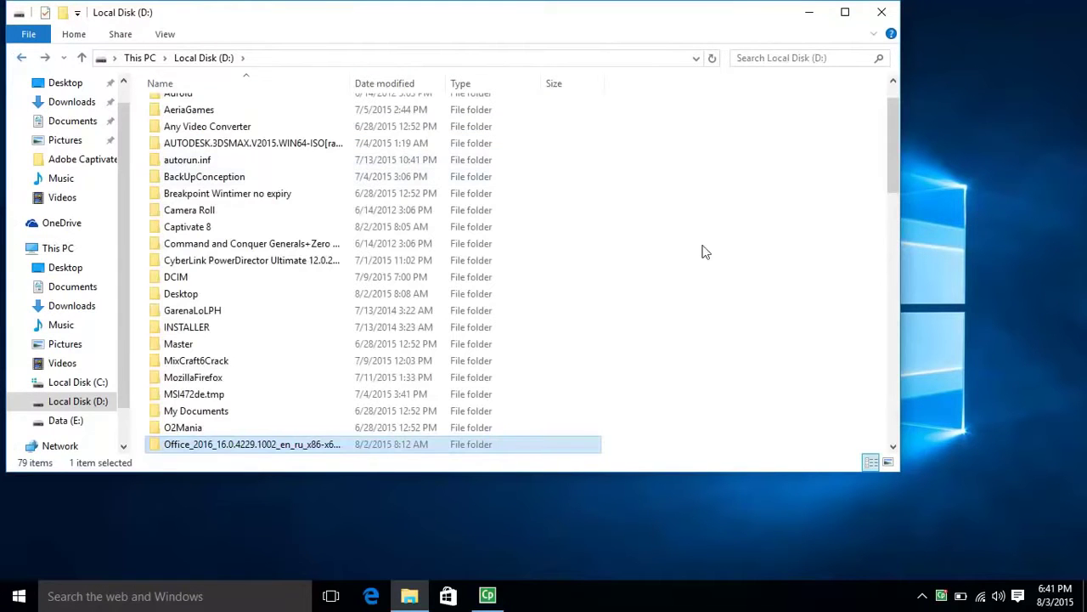
Step: Browse into D:\wew\_\_\taeka\_ and scroll down to the wrar420 installer
drag(888, 151, 887, 205)
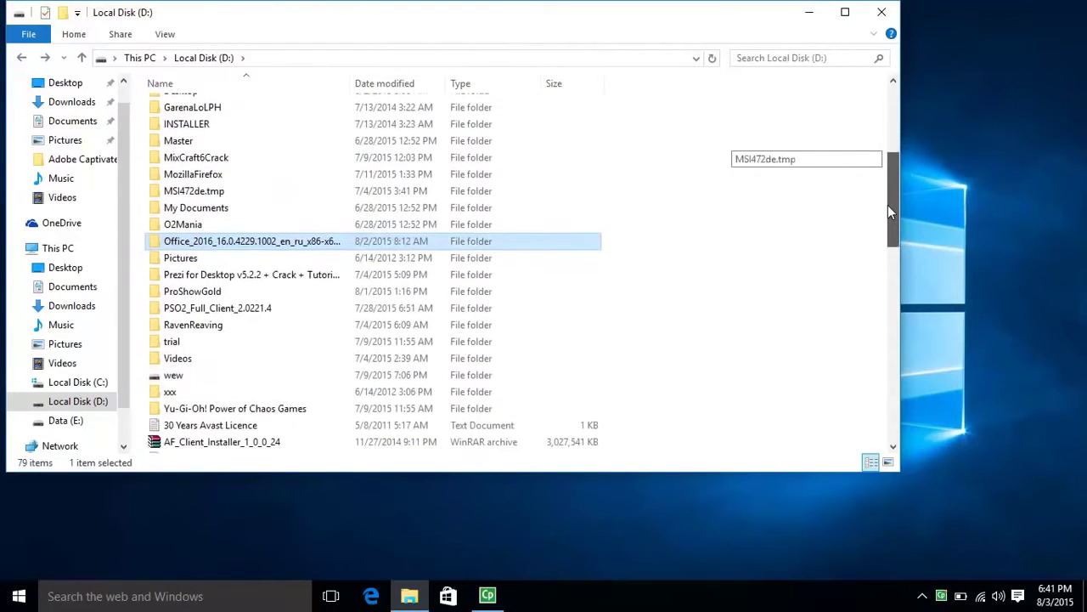
double_click(159, 372)
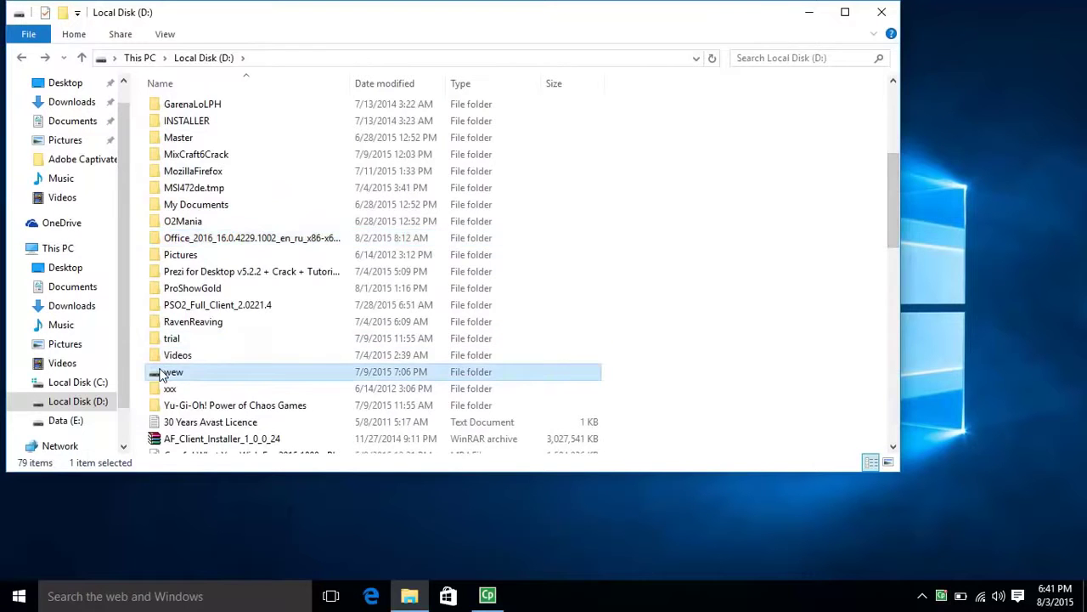
double_click(161, 107)
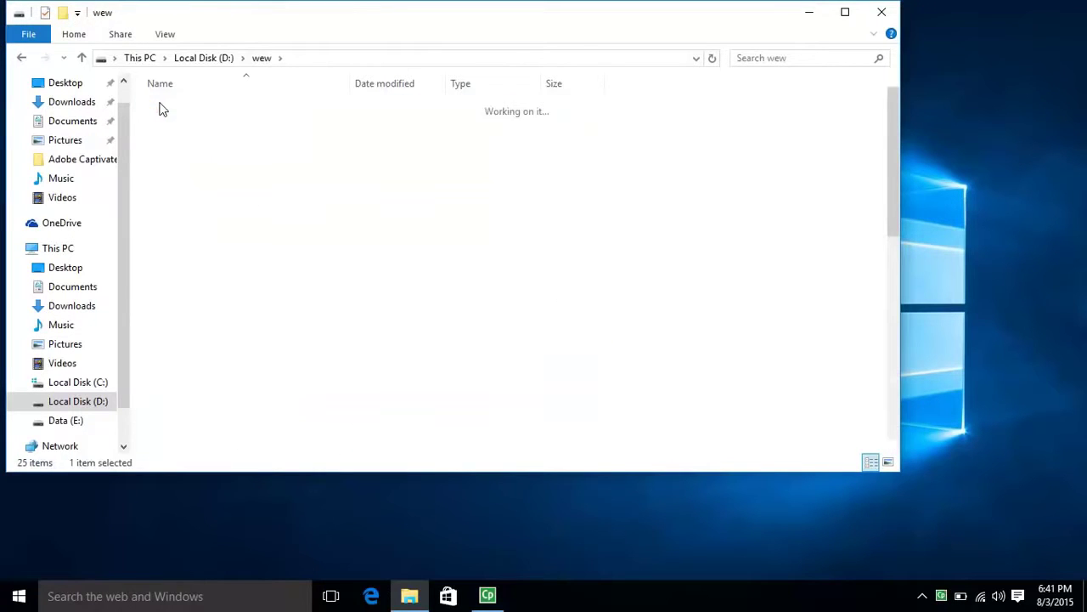
double_click(161, 107)
double_click(161, 107)
double_click(160, 107)
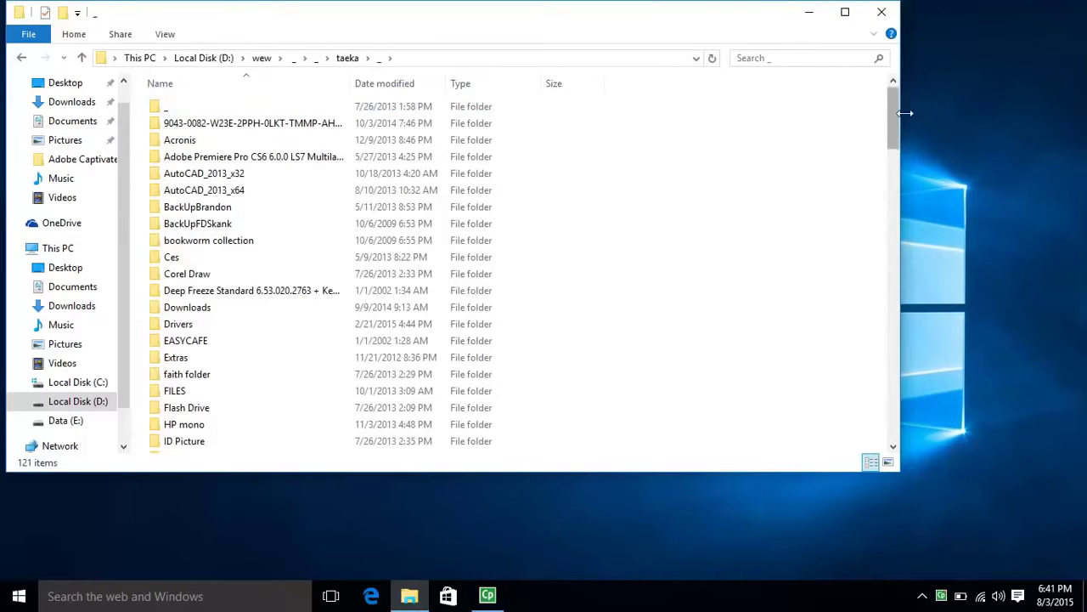
drag(893, 113, 887, 407)
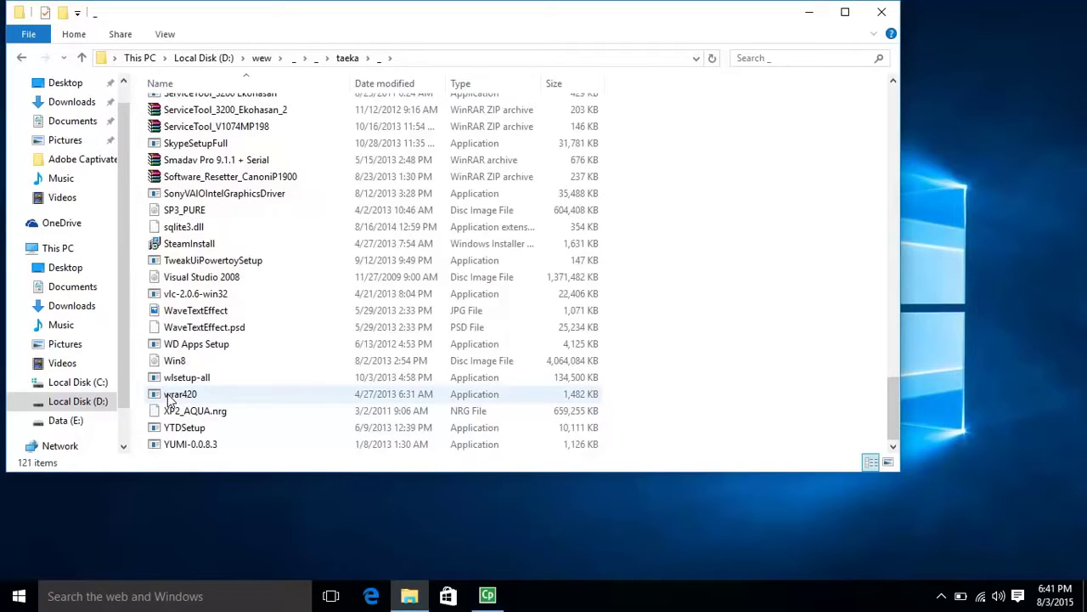
Step: Run wrar420 as administrator, install WinRAR 4.20 with default options, and close its notices
double_click(169, 396)
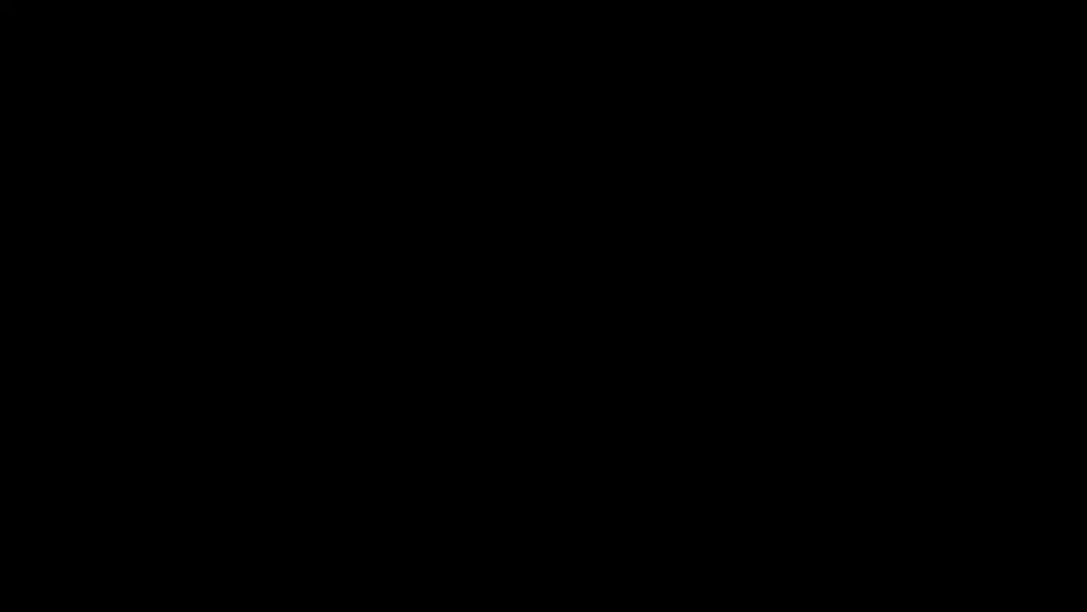
click(626, 323)
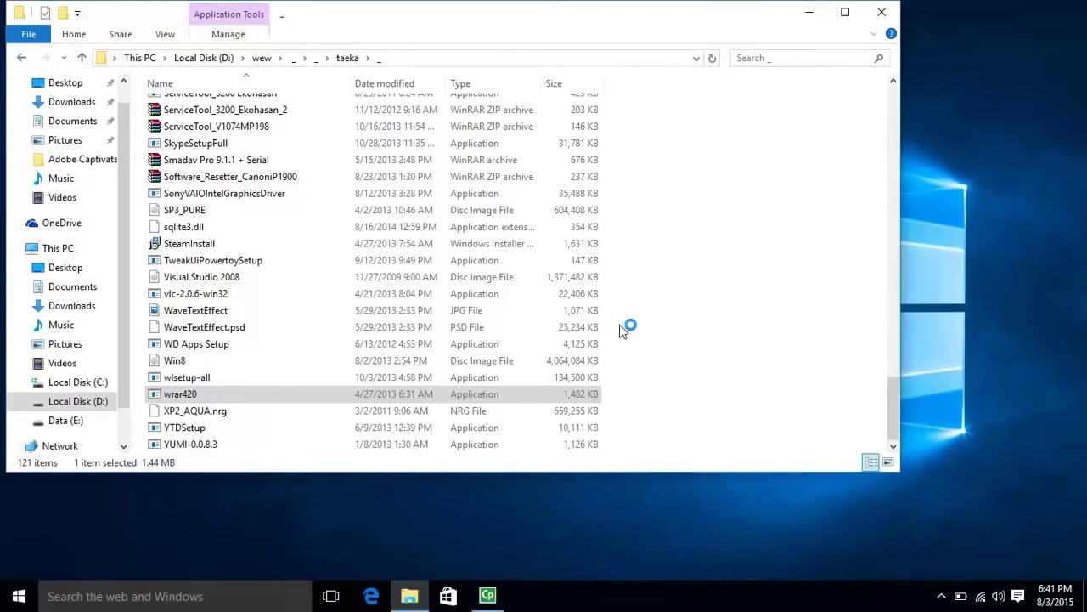
click(492, 451)
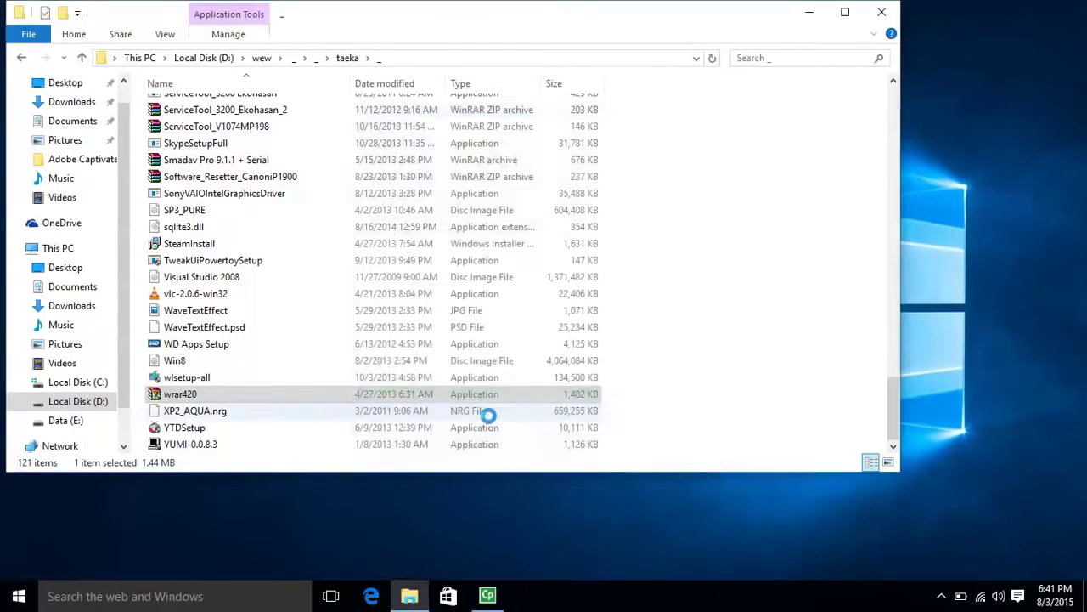
click(493, 452)
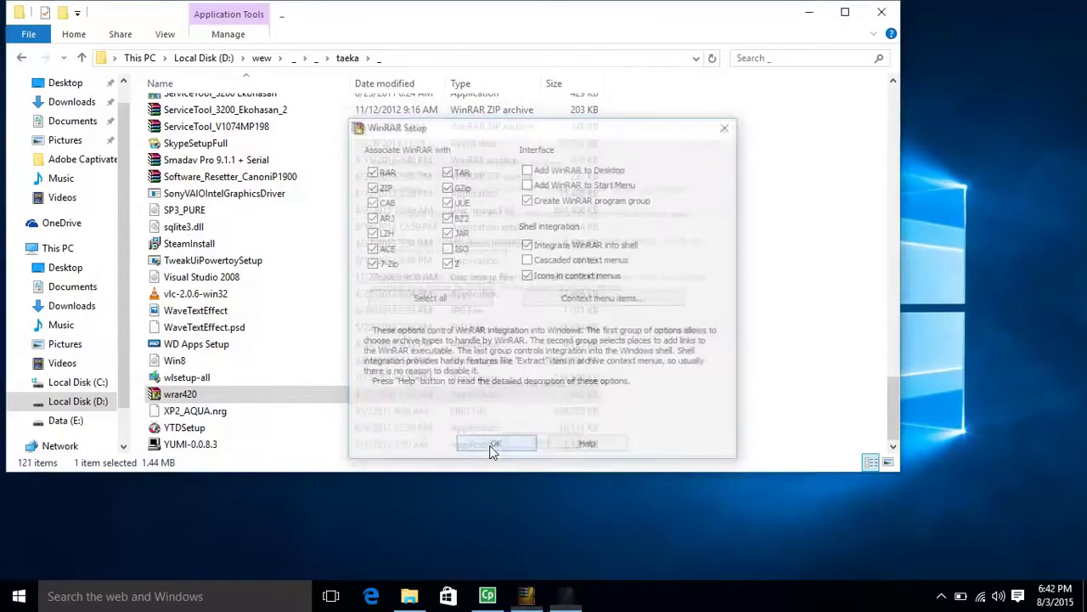
click(521, 447)
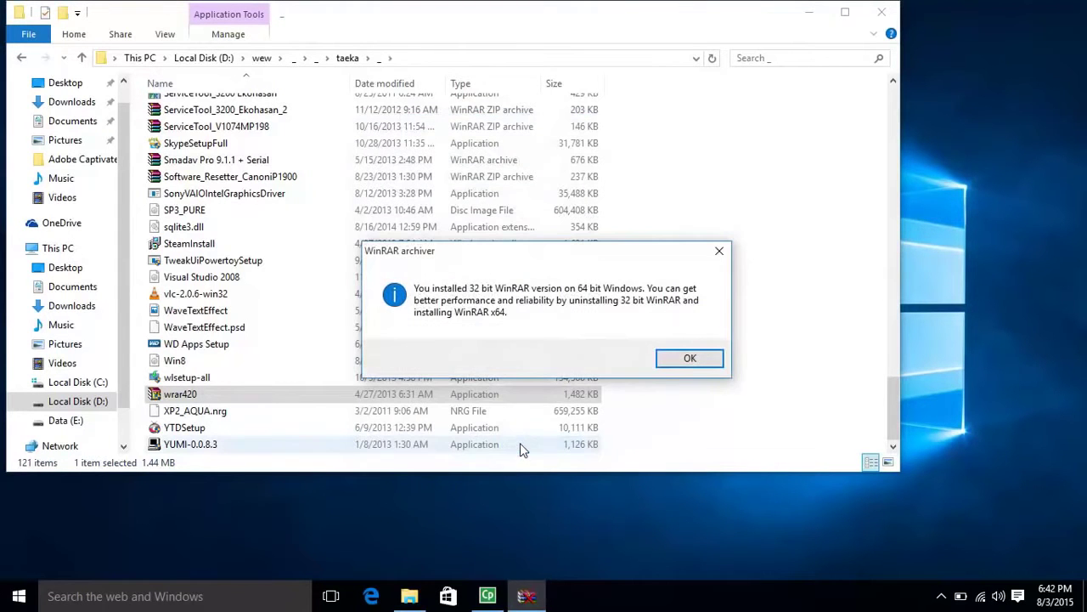
click(694, 359)
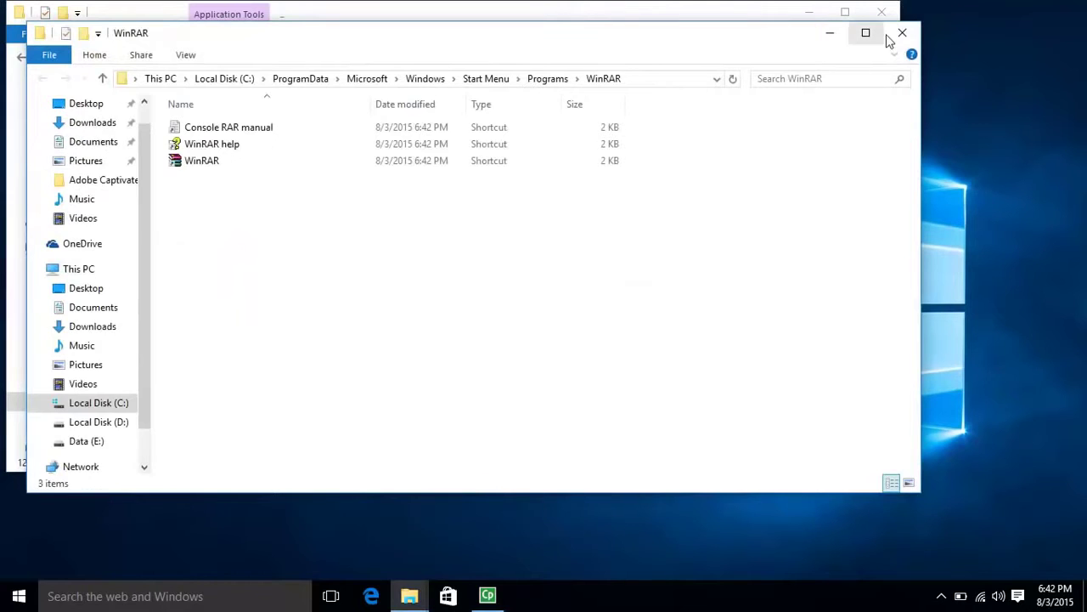
click(903, 31)
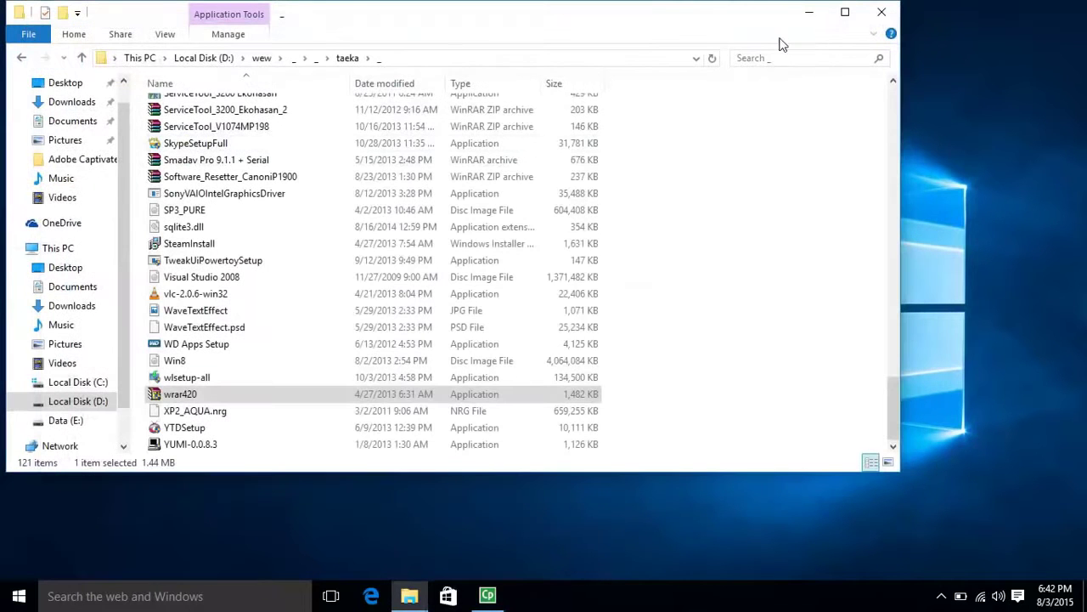
Step: Drag the Office 2016 disc image from D:\Office_2016 to the desktop and extract it there
click(68, 405)
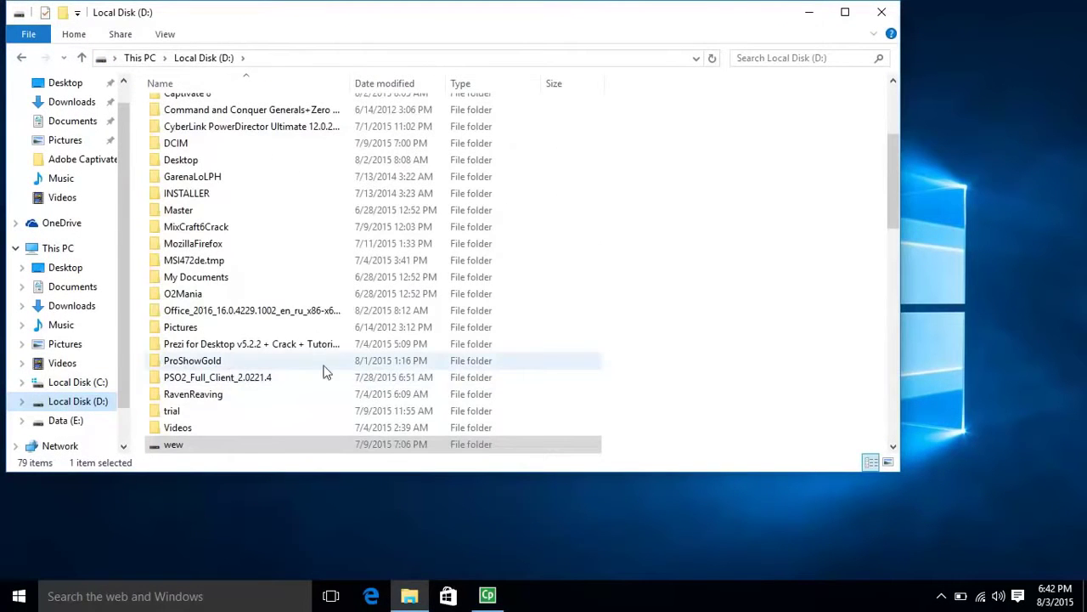
drag(894, 198, 892, 151)
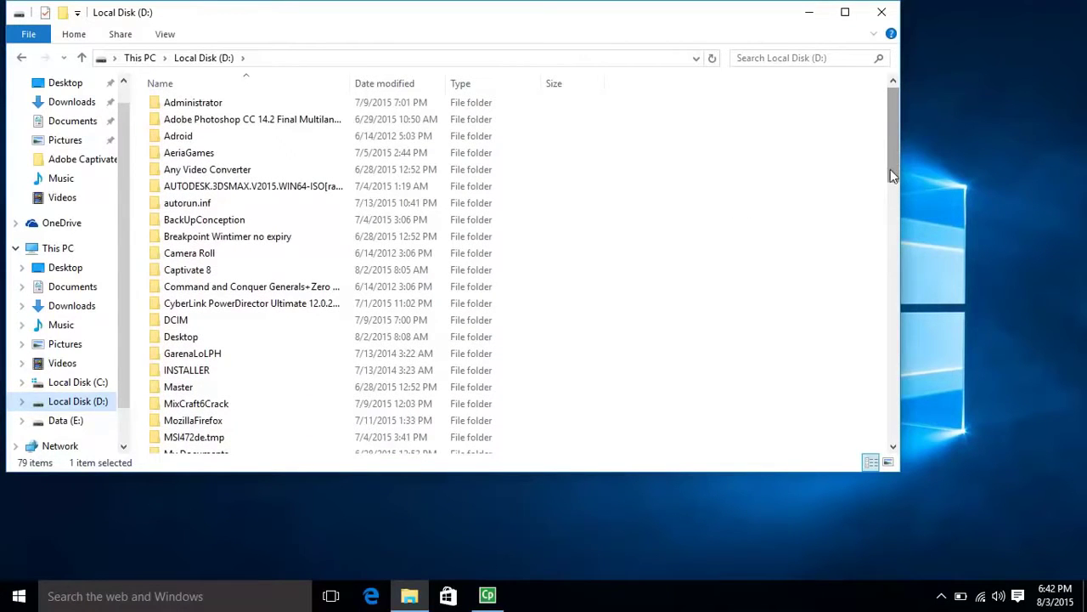
drag(891, 164, 889, 184)
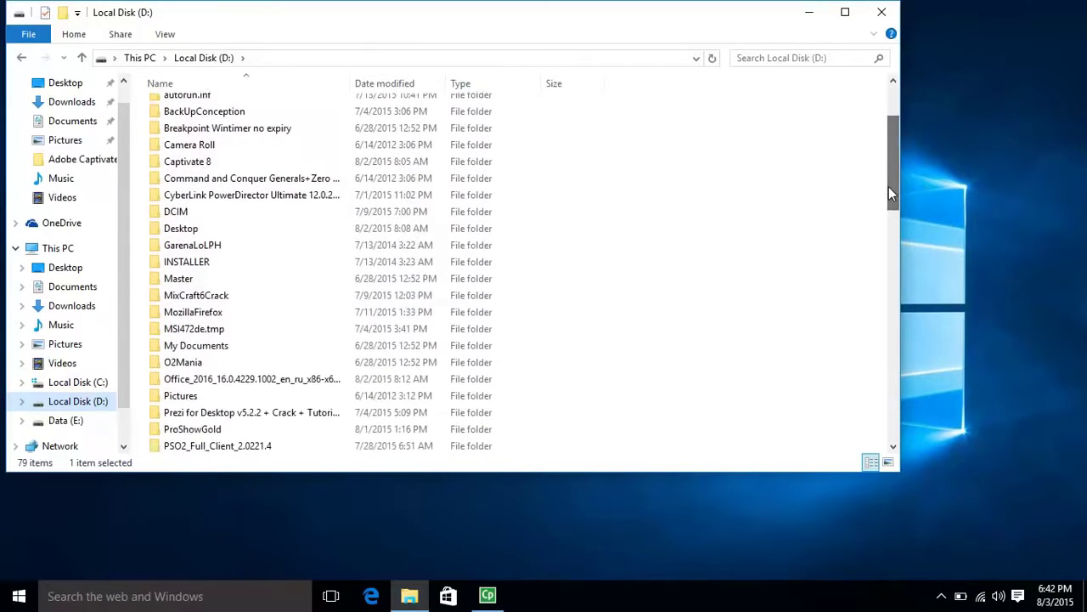
double_click(248, 380)
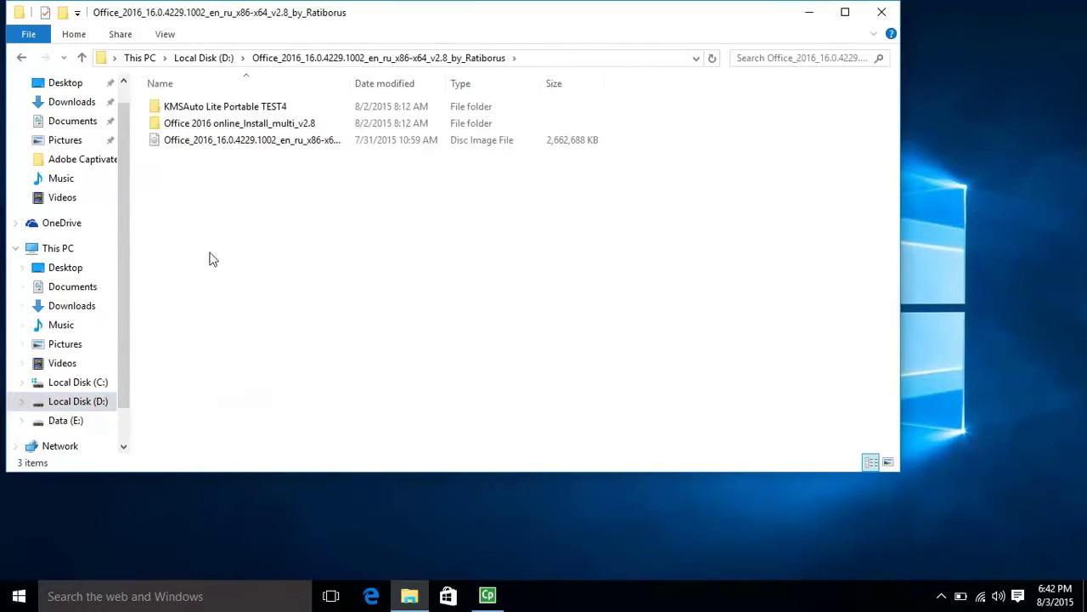
click(202, 146)
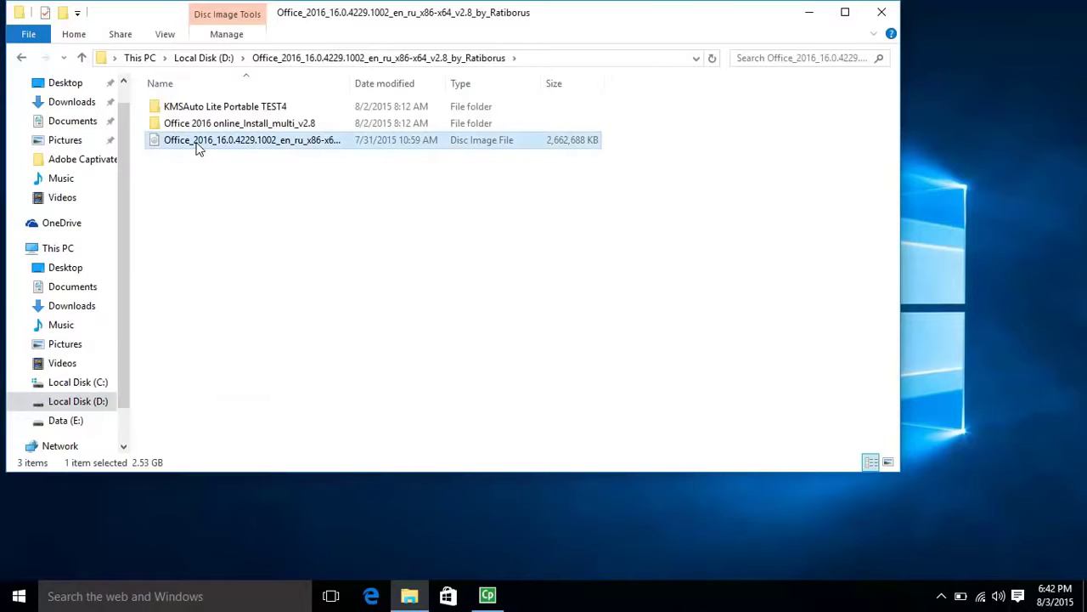
drag(197, 148, 658, 544)
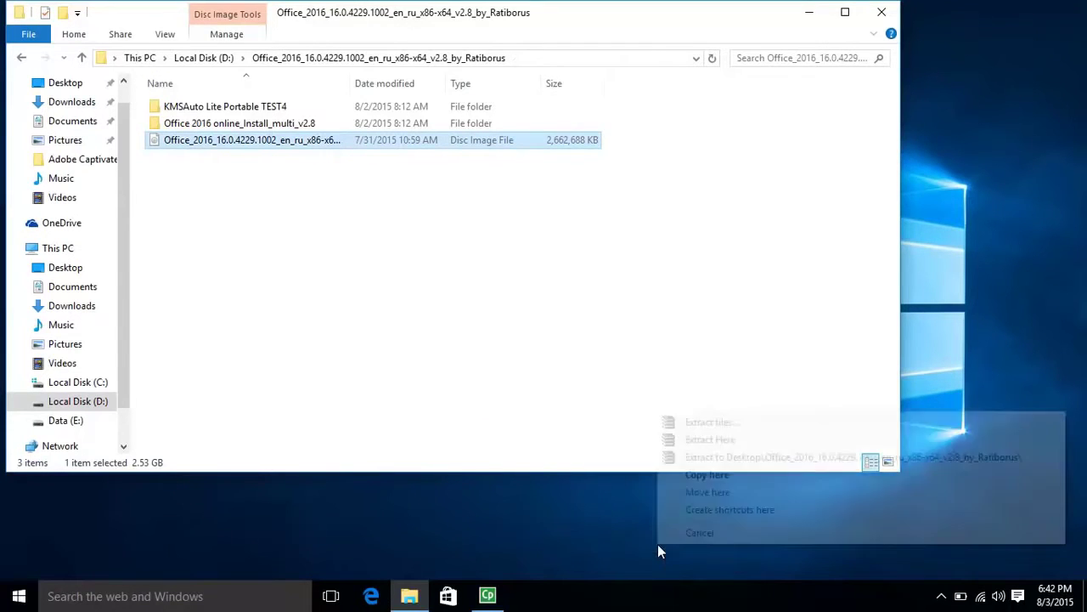
click(751, 459)
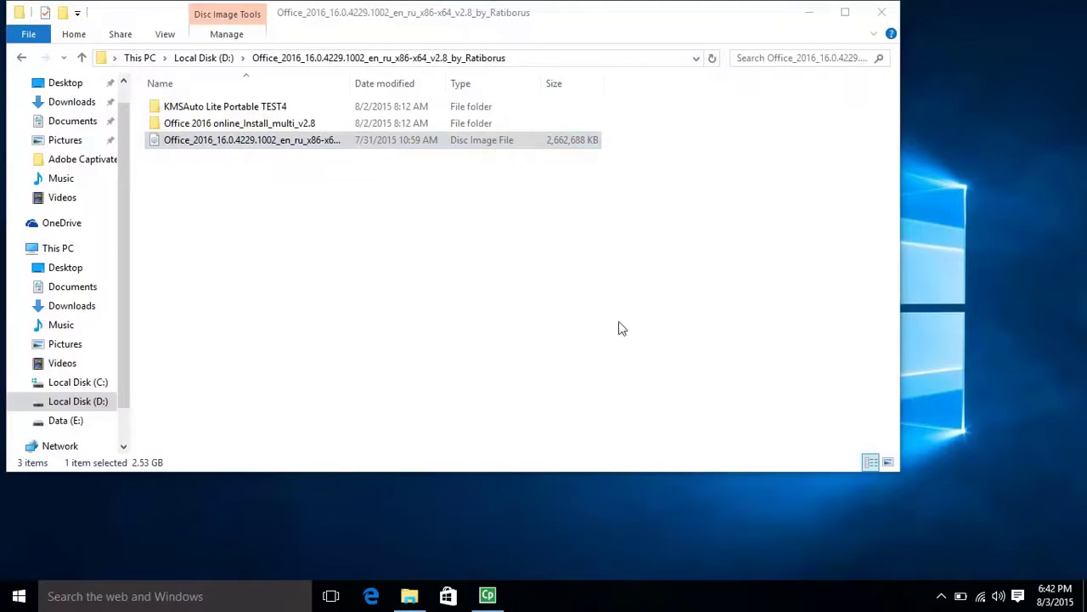
Step: Copy the KMSAuto Lite Portable TEST4 folder to the desktop and close Explorer
click(255, 108)
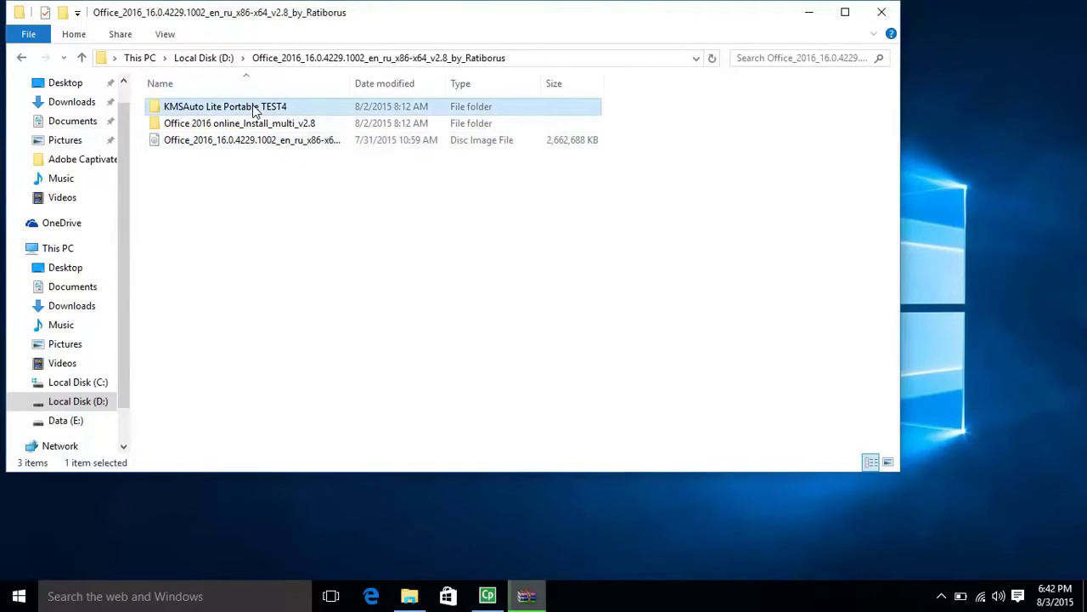
drag(255, 110, 756, 546)
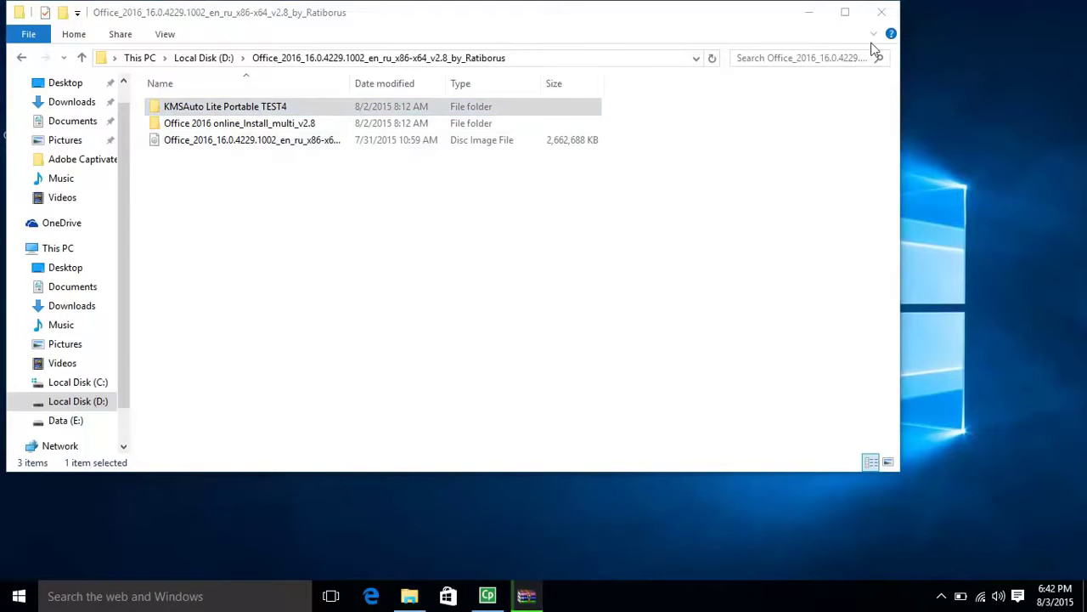
click(882, 12)
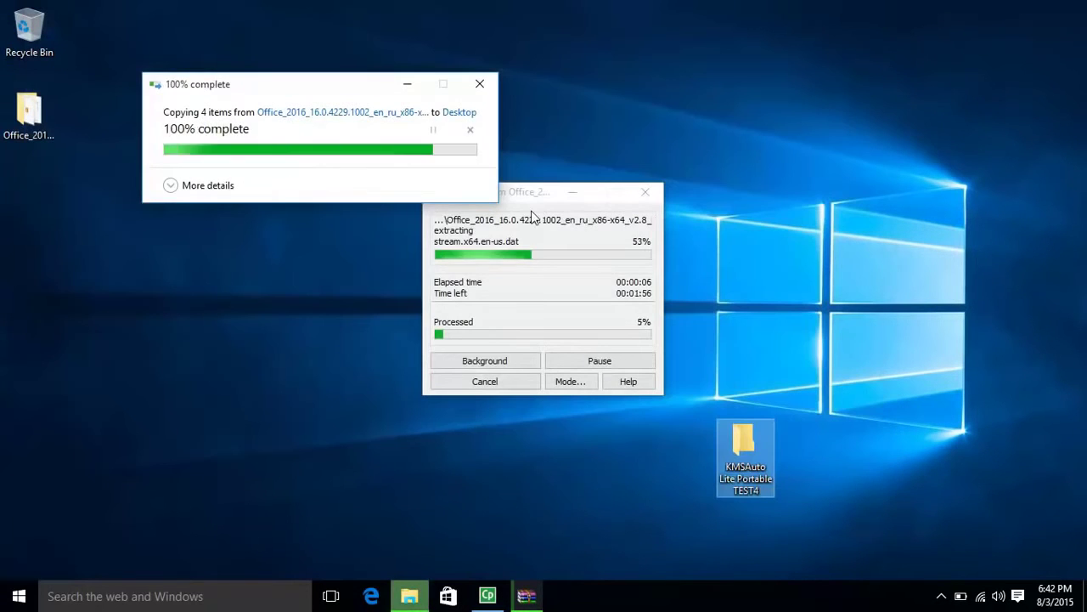
Step: Move the WinRAR extraction progress window aside while the Office image extracts
drag(527, 199, 499, 125)
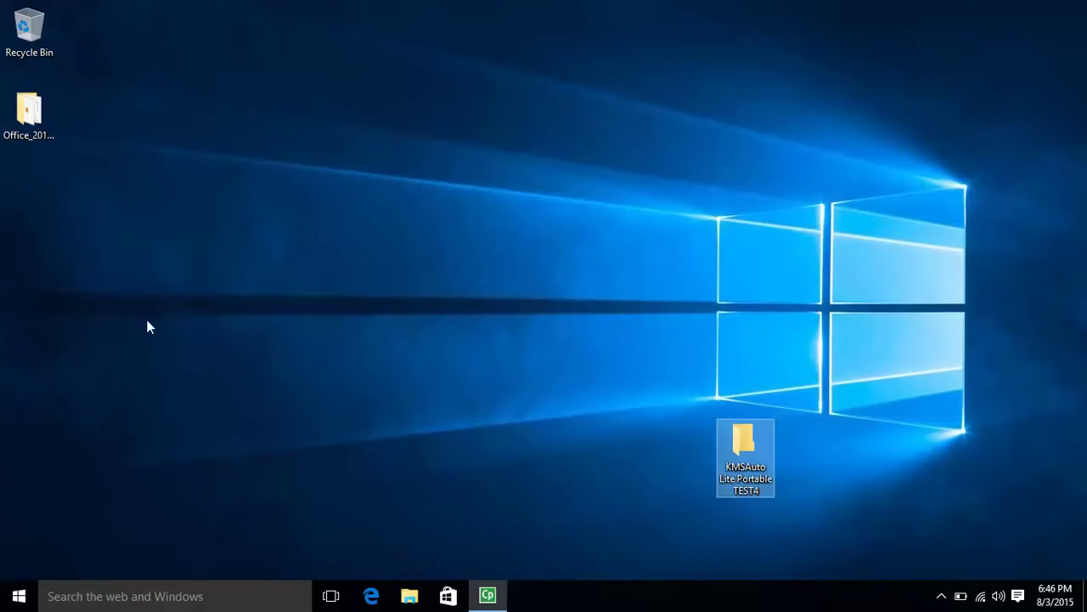
Step: Open the extracted Office folder on the desktop and run O16Setup from its context menu
click(25, 112)
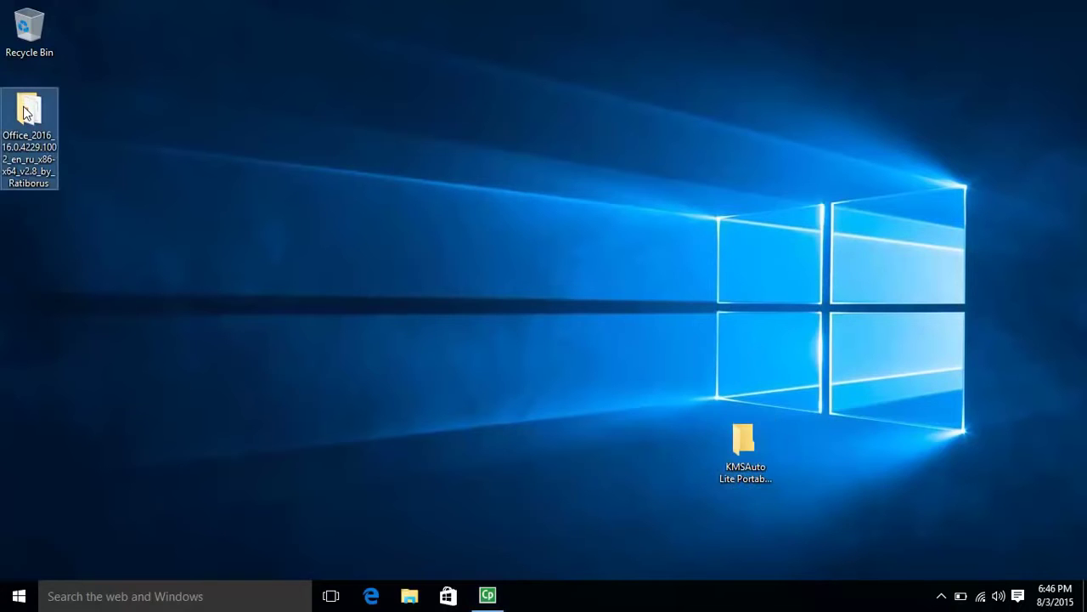
double_click(26, 113)
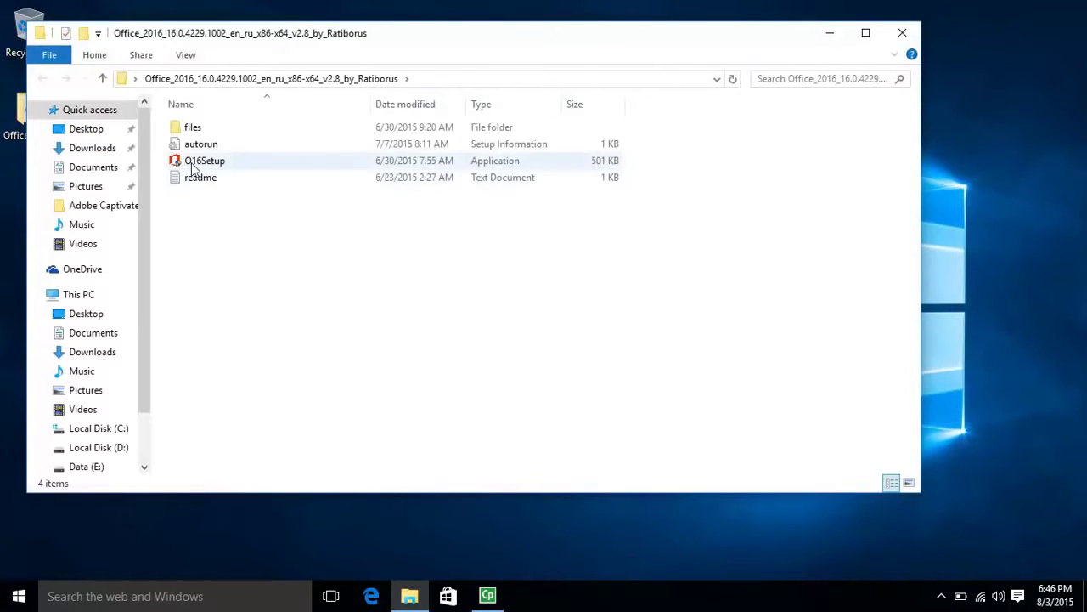
click(191, 164)
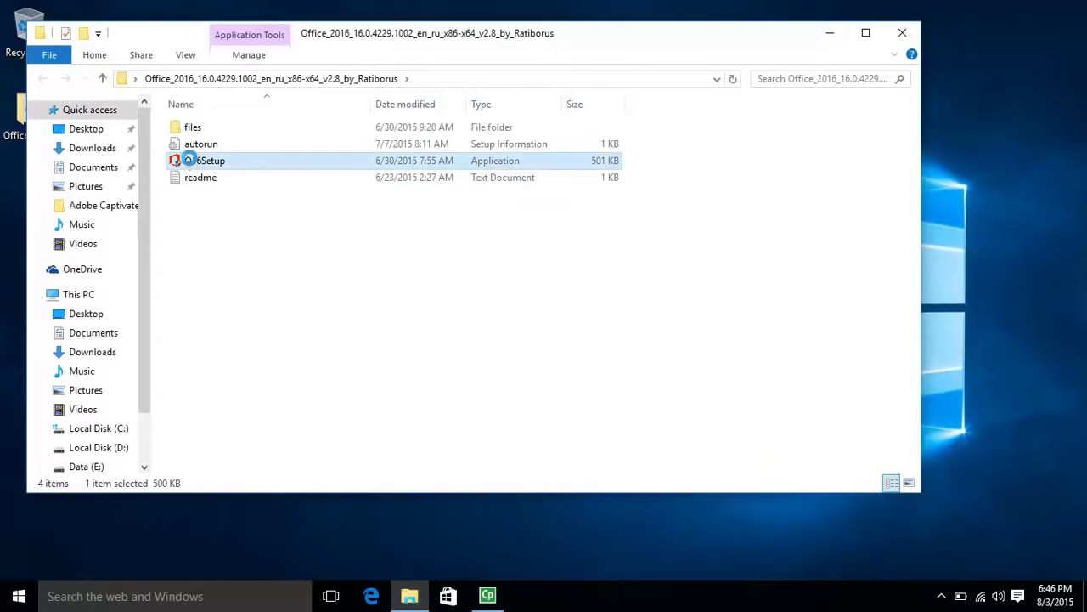
right_click(191, 164)
click(223, 174)
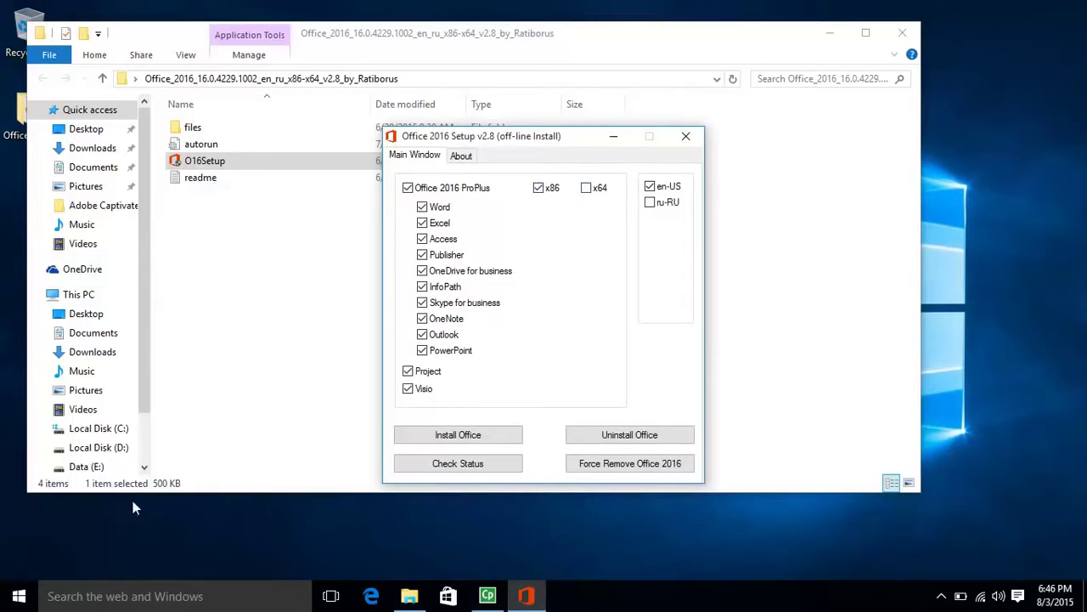
click(64, 297)
right_click(64, 297)
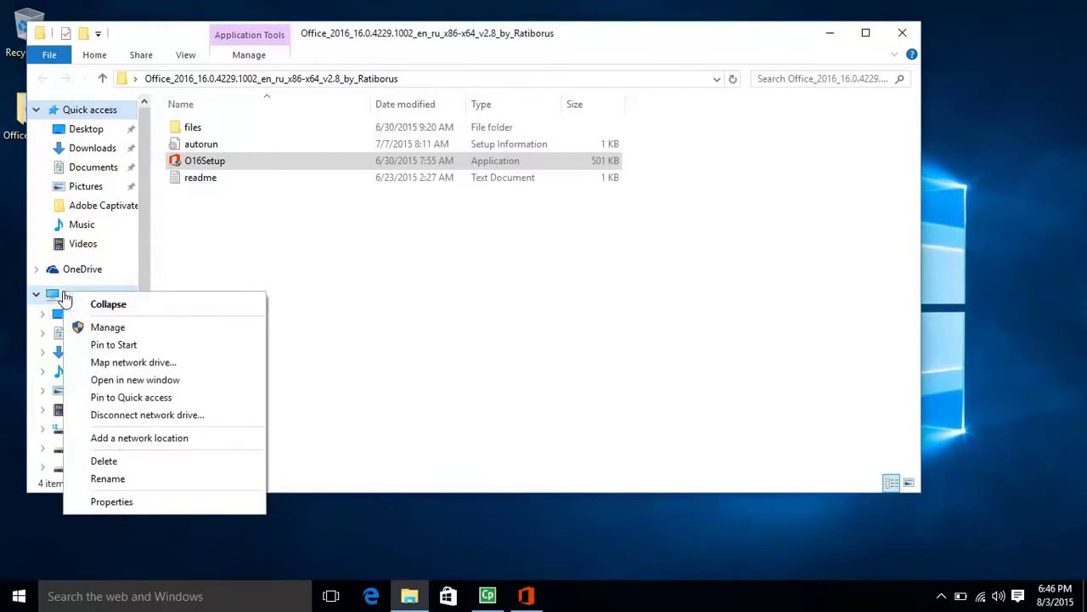
click(107, 502)
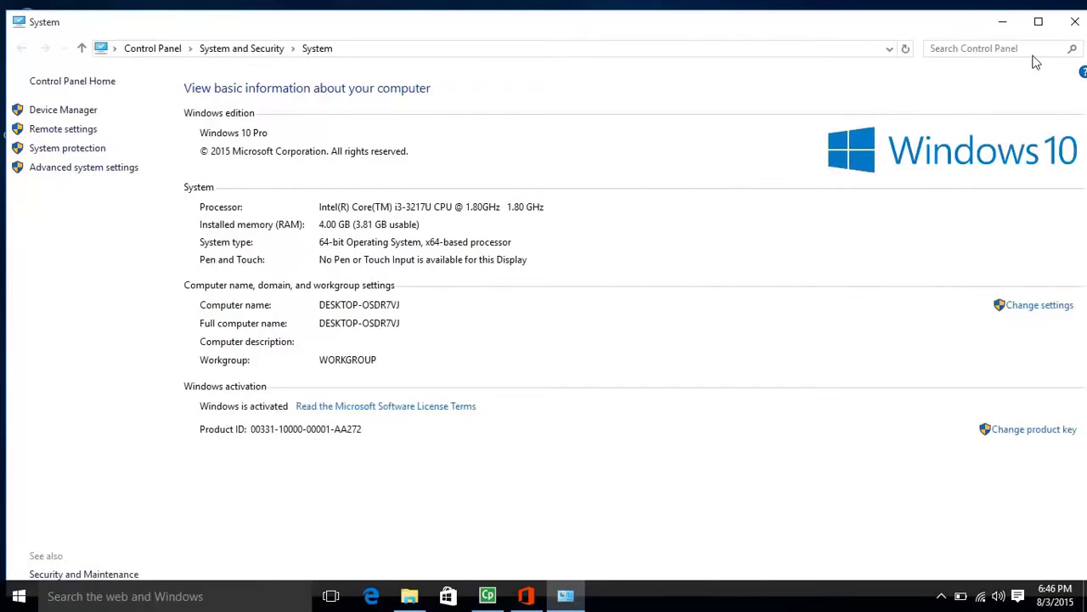
click(1067, 28)
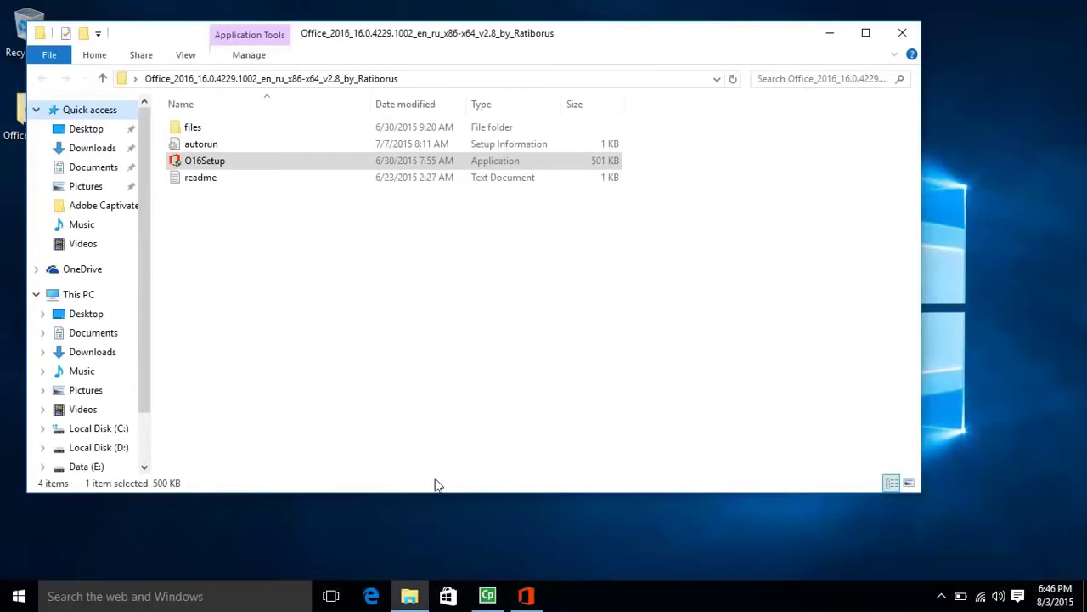
Step: Close the installer folder and select the x64 version in Office 2016 Setup
click(901, 34)
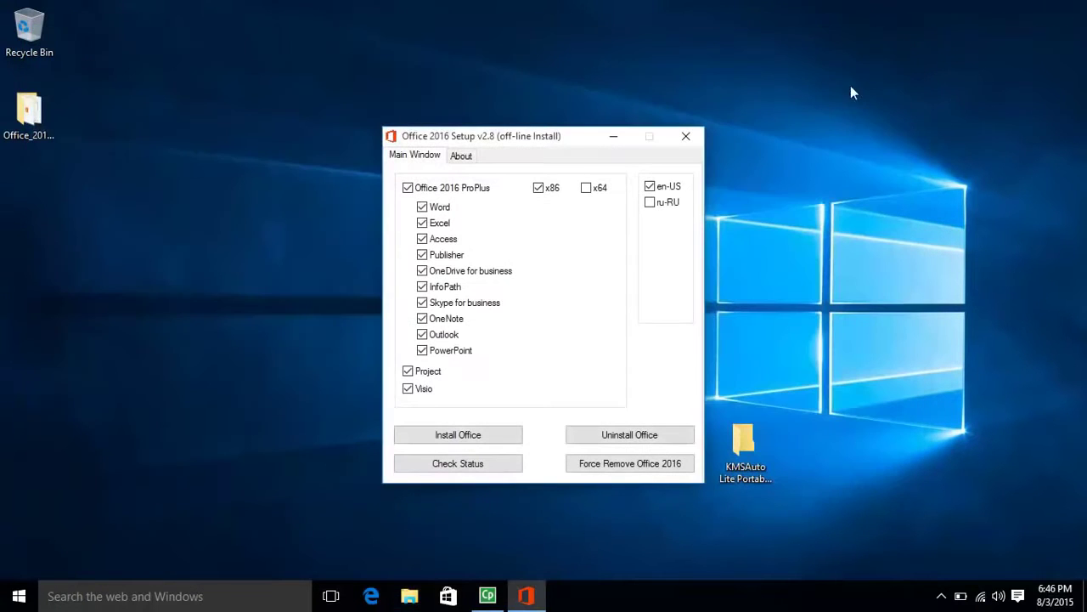
click(588, 190)
Step: Start the Office 2016 ProPlus installation and let it run until 'You're all set' appears
click(458, 436)
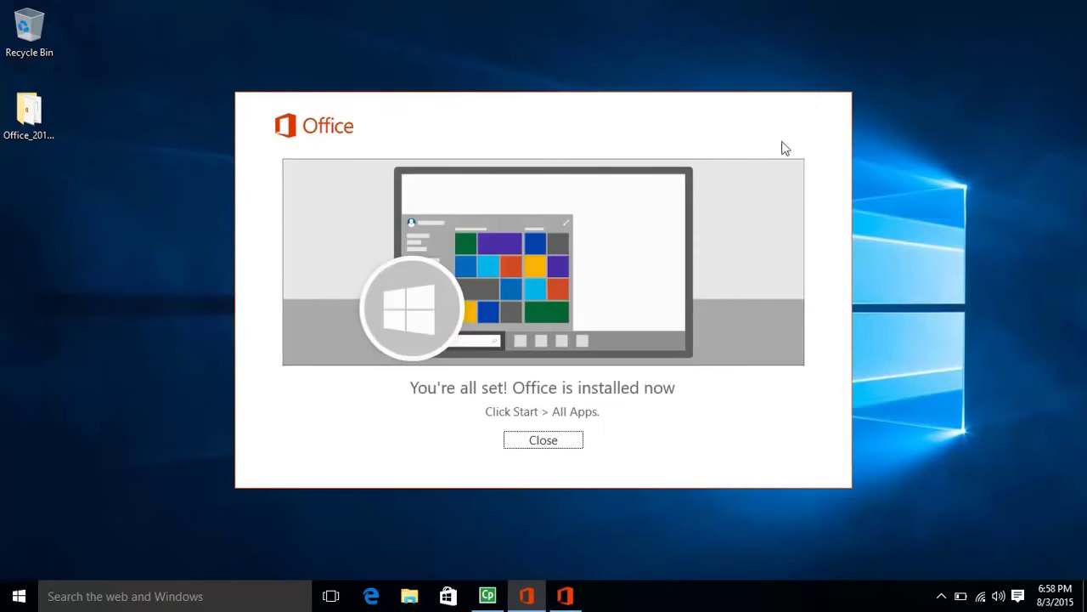
Step: Close the Office installed message and setup tool, then launch Word 2016 from Start
click(550, 441)
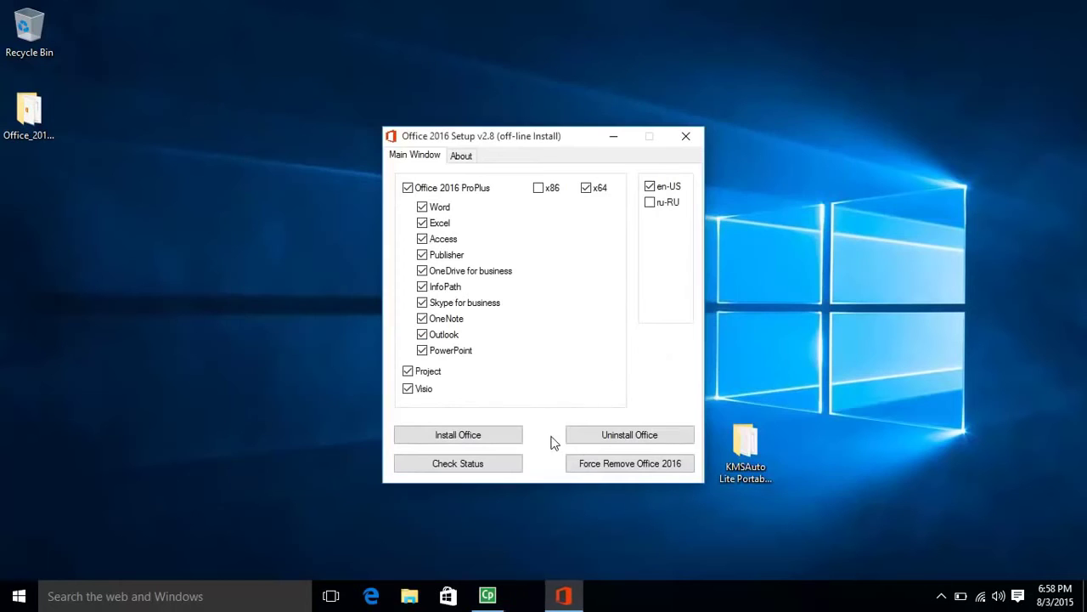
click(691, 140)
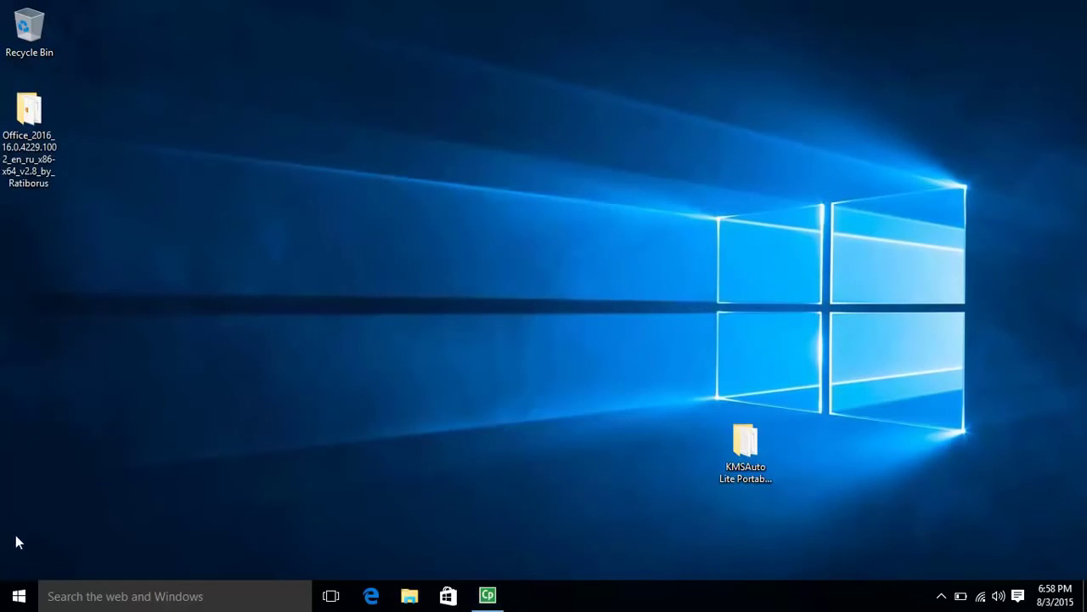
click(19, 596)
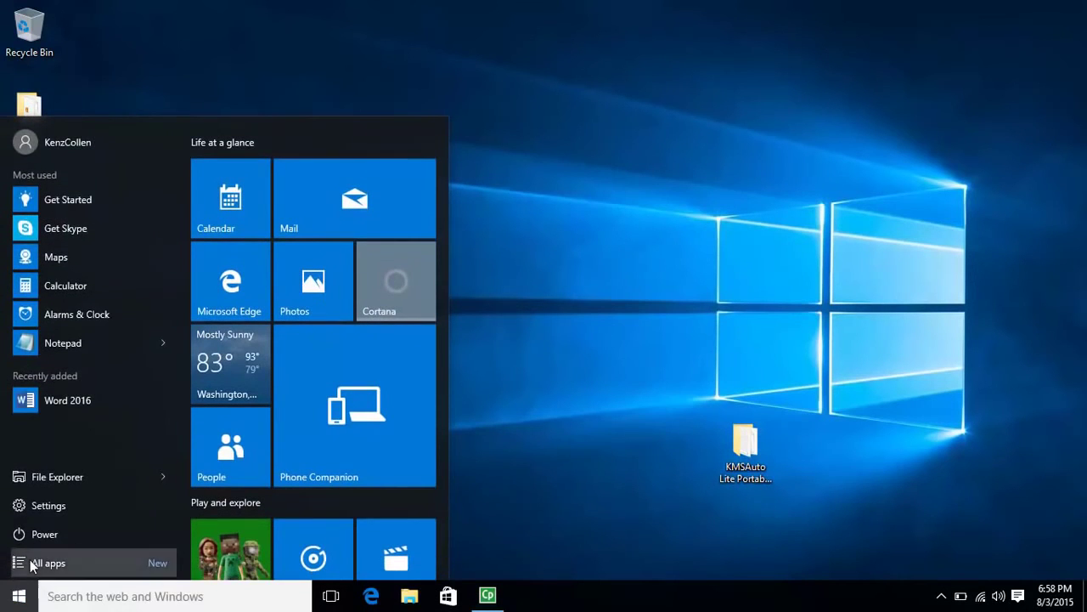
click(31, 564)
click(30, 559)
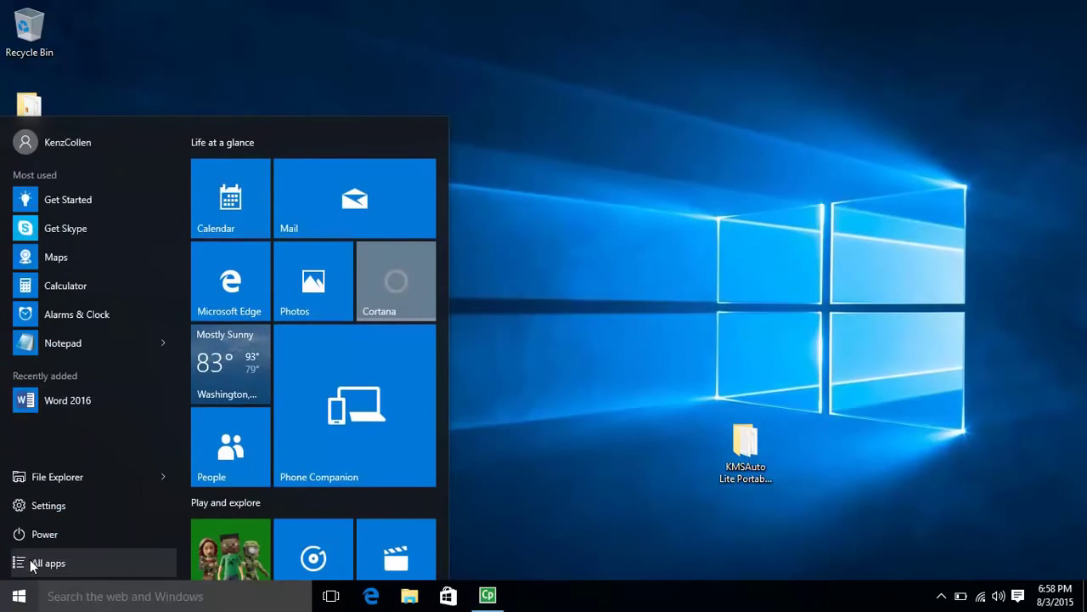
click(42, 400)
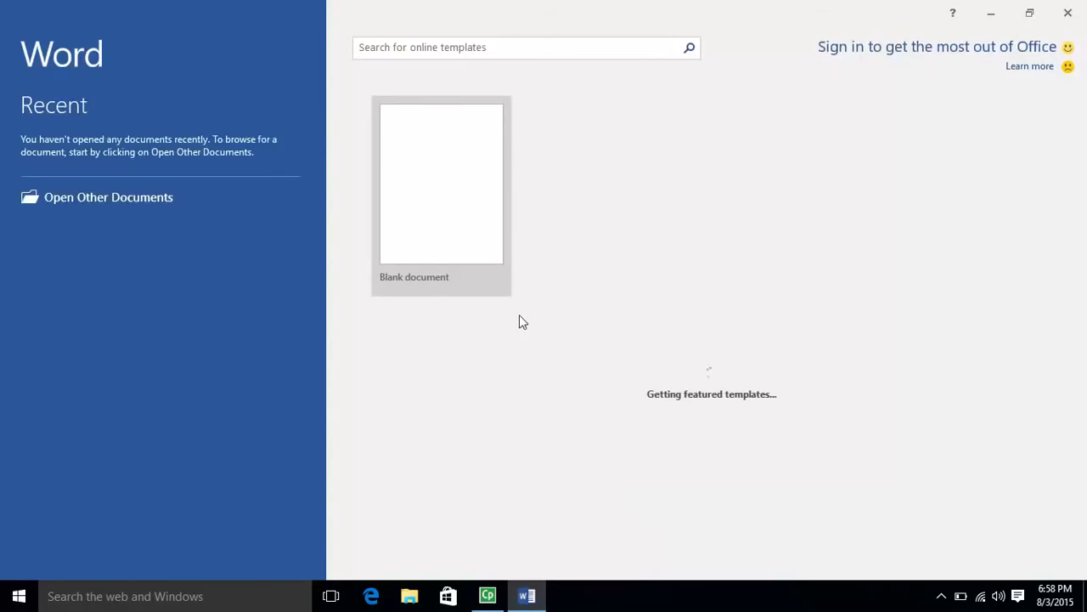
Step: Create a blank document, disconnect Wi-Fi, and close the Activate Office and loading dialogs
click(429, 190)
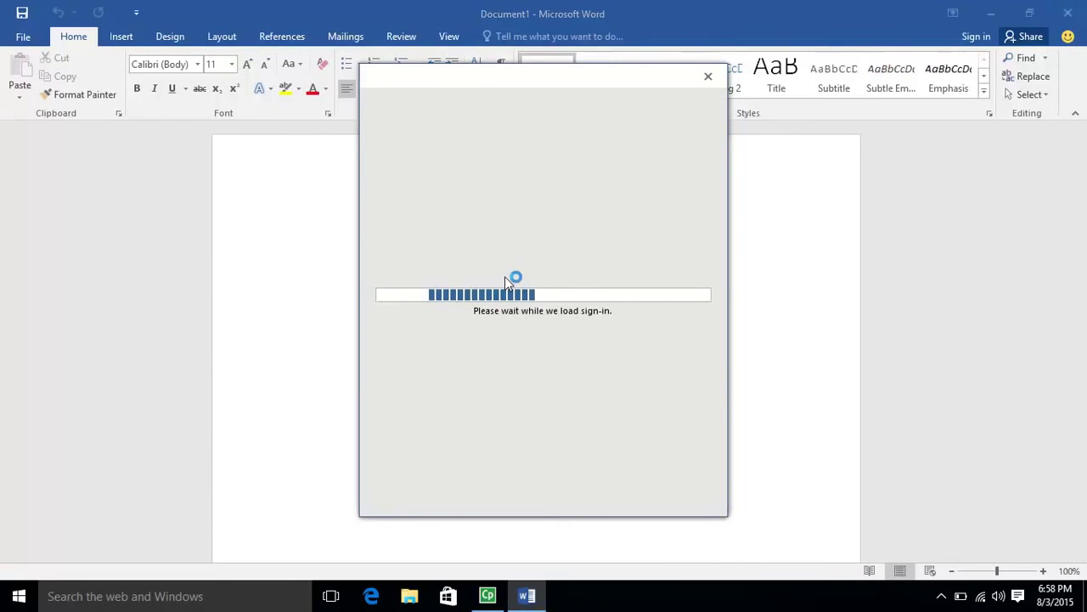
click(981, 598)
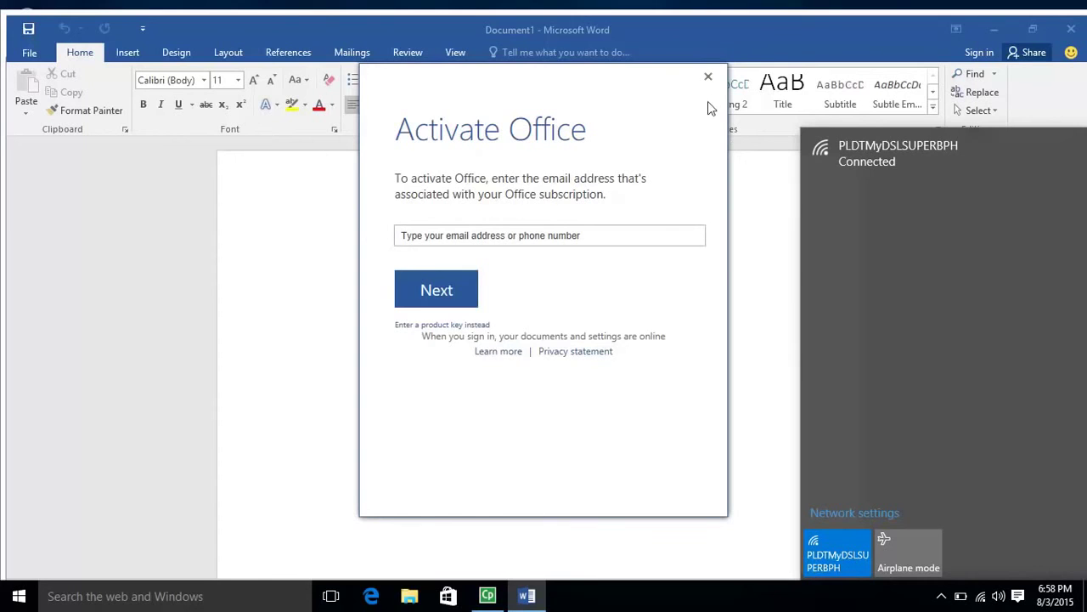
click(867, 166)
click(1034, 194)
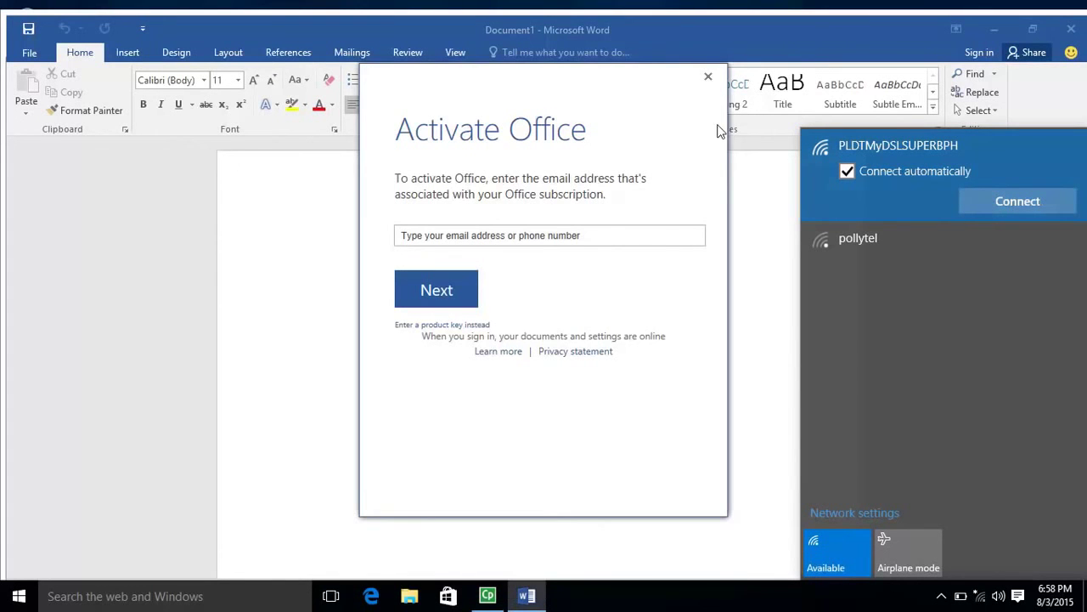
click(709, 76)
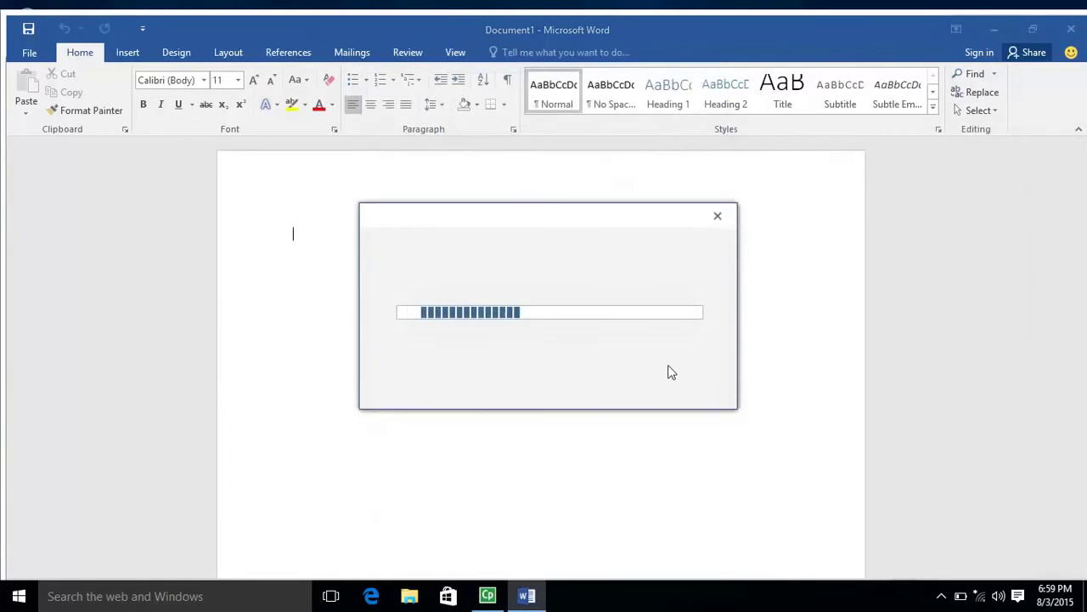
click(721, 218)
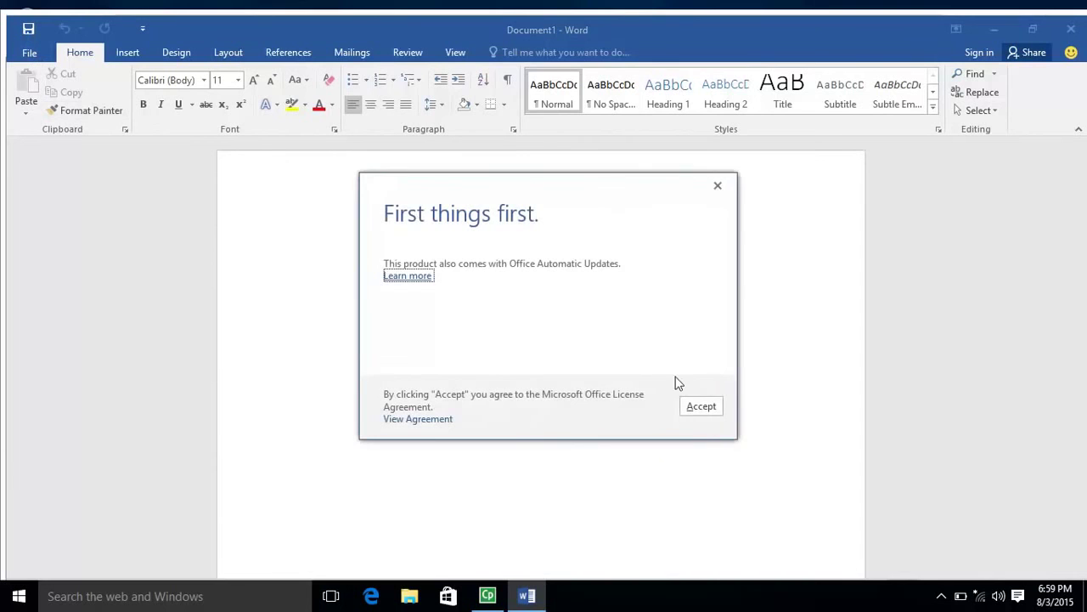
Step: Accept the Office licence, check the Account page shows Activation Required, and close Word
click(701, 407)
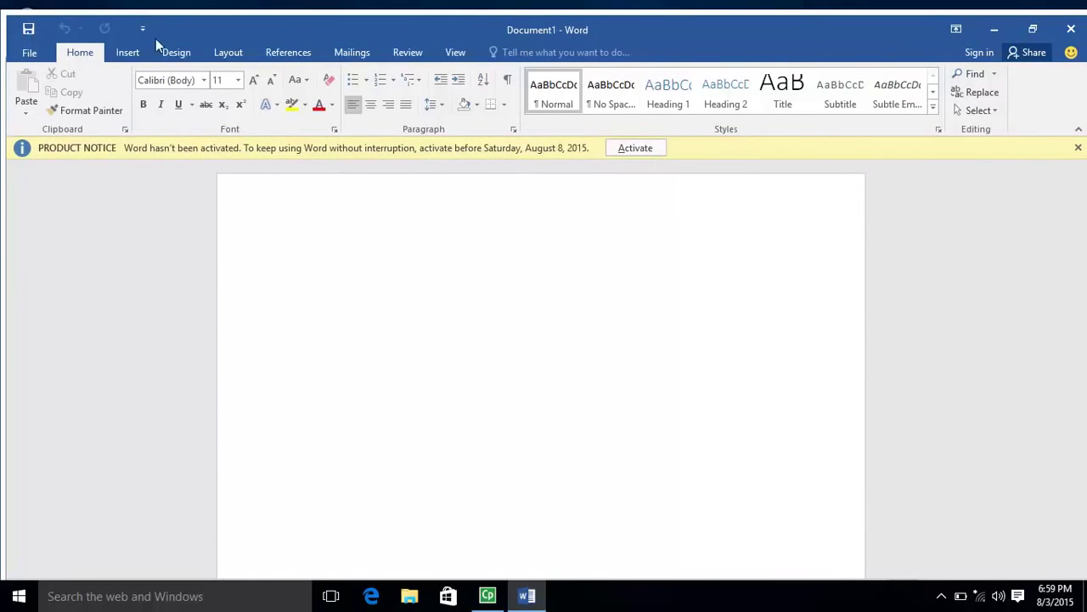
key(ctrl+o)
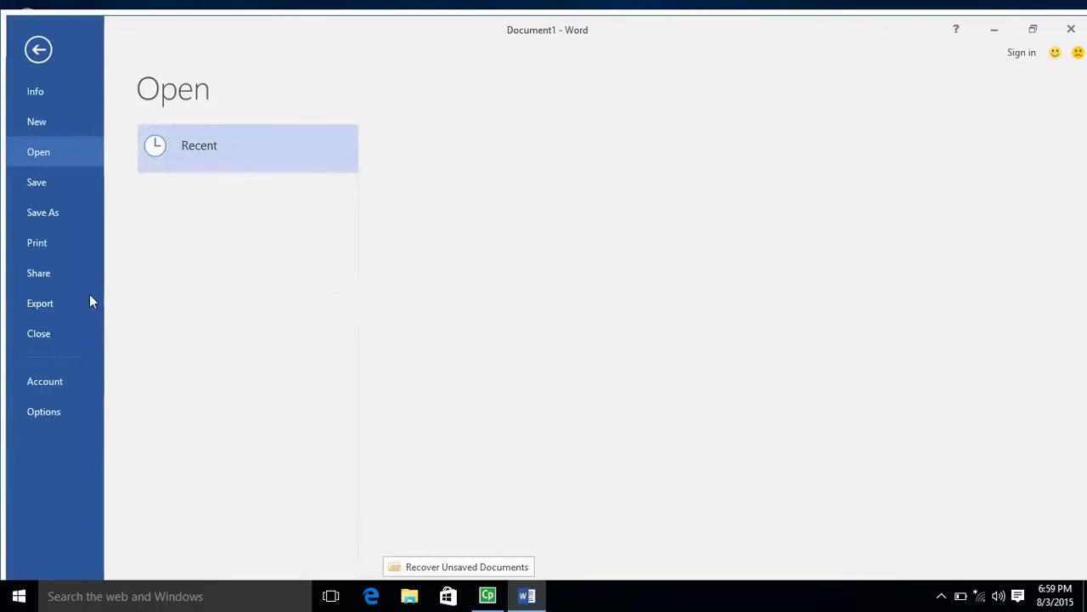
click(42, 378)
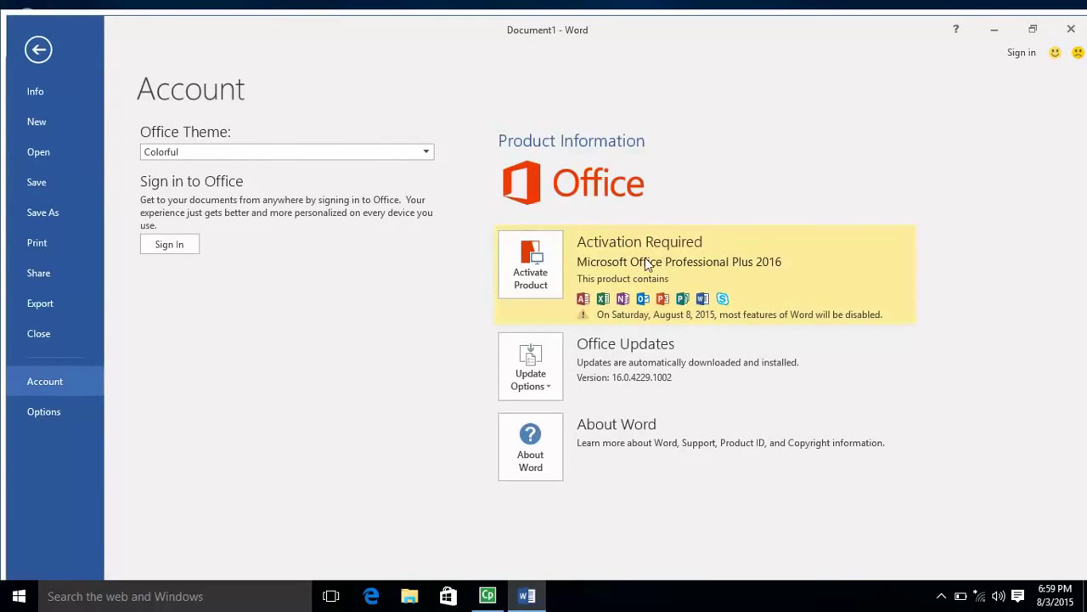
click(1075, 30)
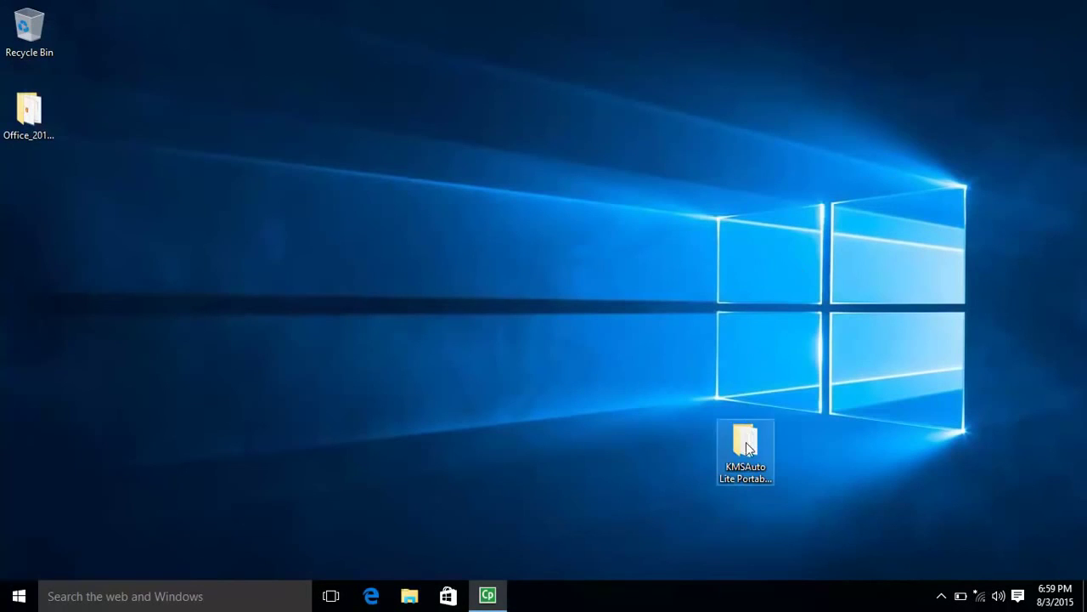
Step: Run KMSAuto from the KMSAuto Lite Portable folder as administrator, activate Office until ACTIVATION SUCCESSFUL, then close it
double_click(746, 451)
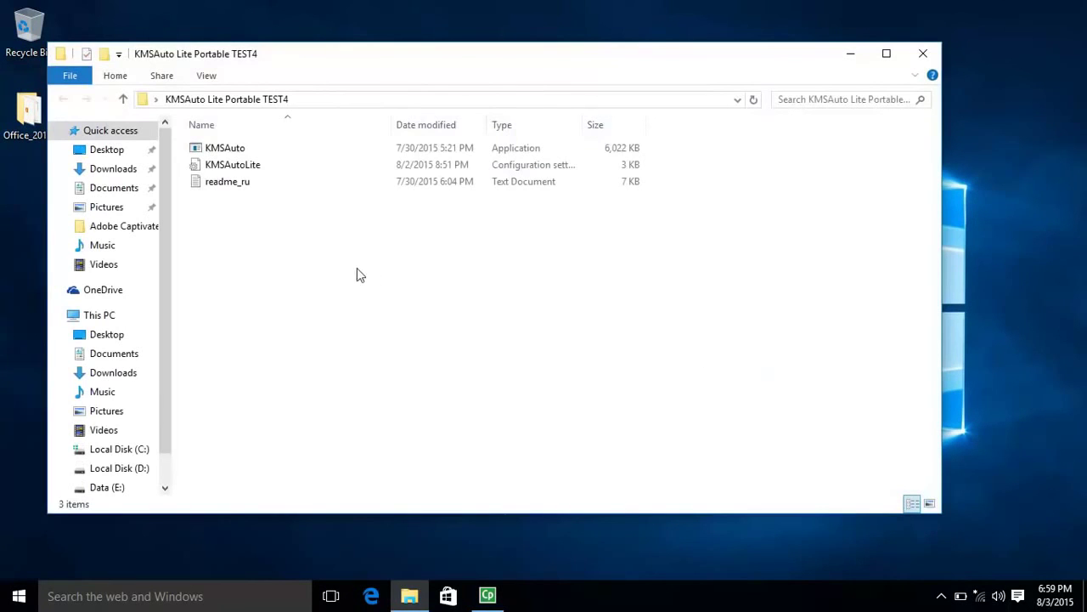
click(211, 151)
right_click(210, 150)
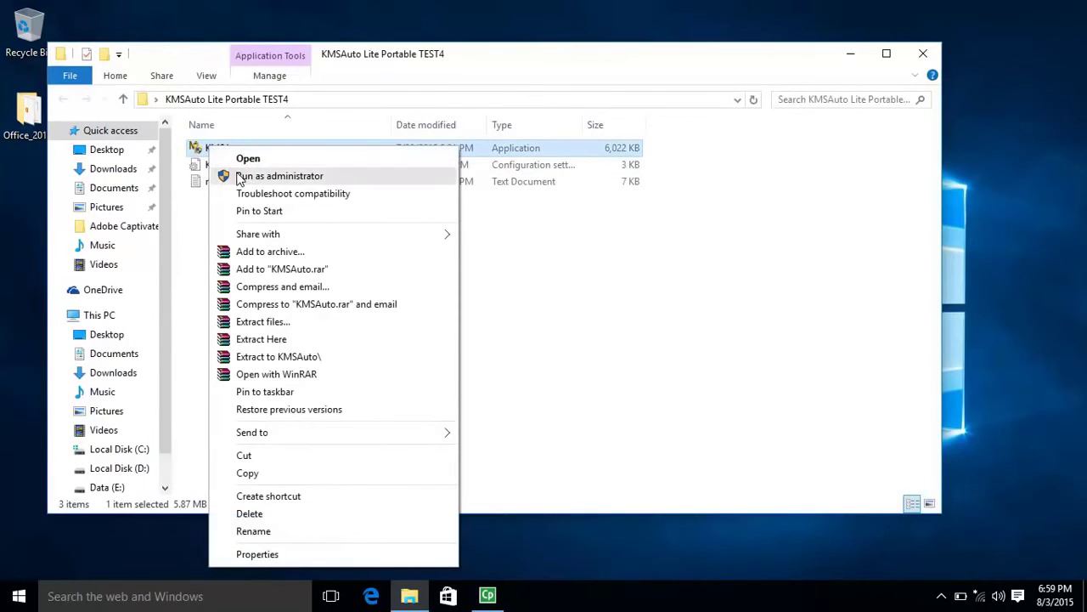
click(255, 174)
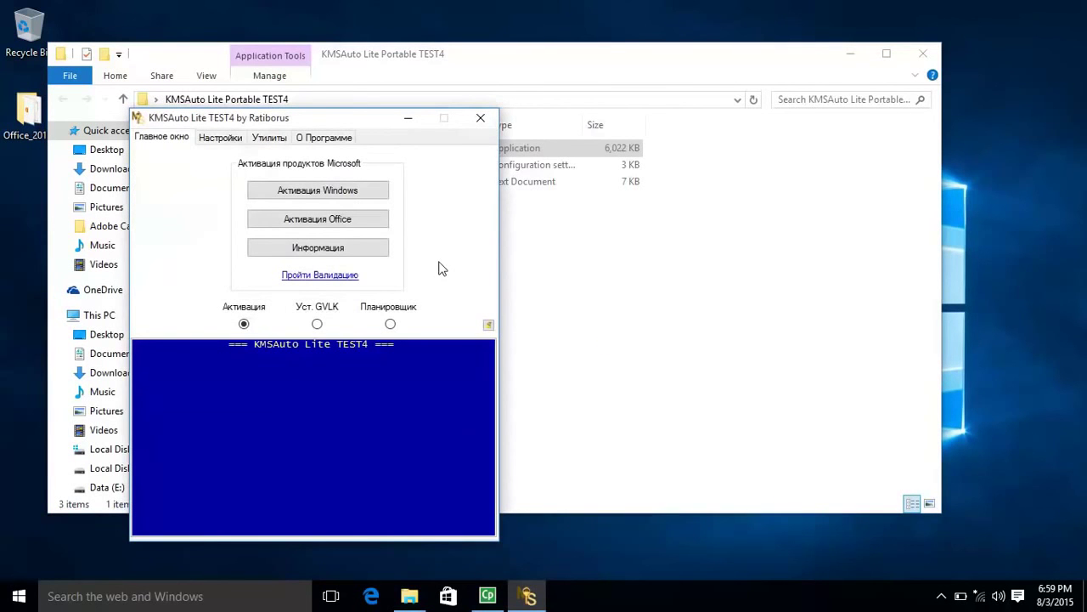
click(295, 219)
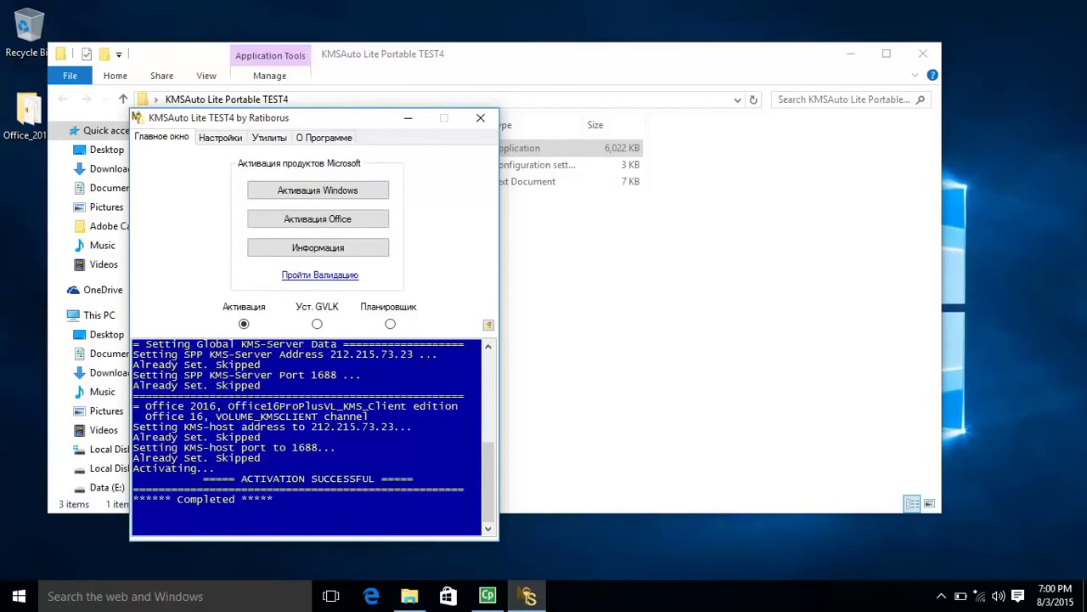
click(481, 117)
Step: Launch Word 2016 from the Start menu and create a blank document
click(29, 592)
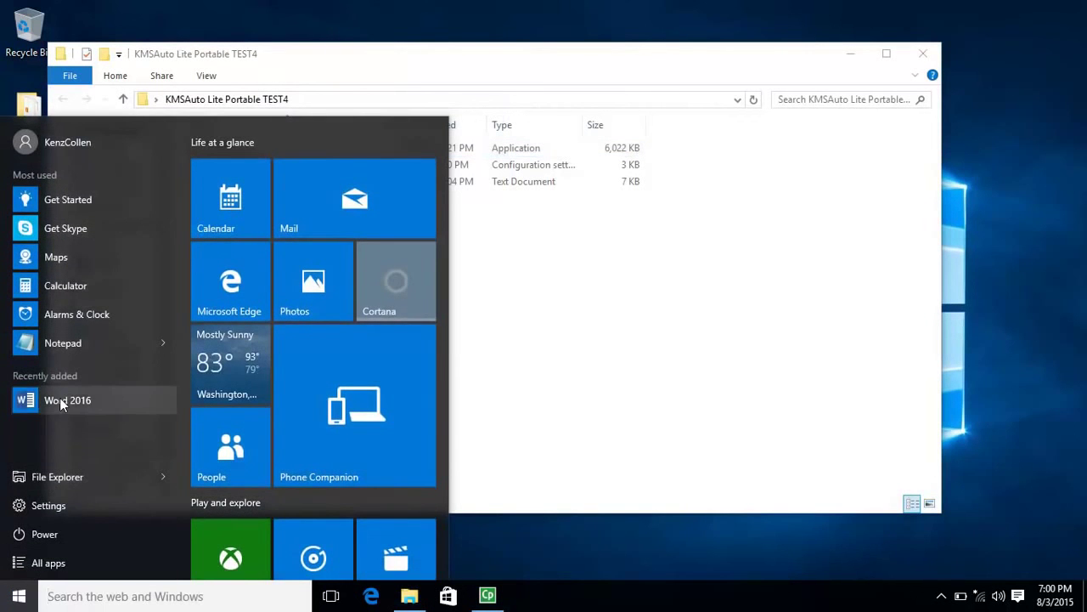
click(61, 400)
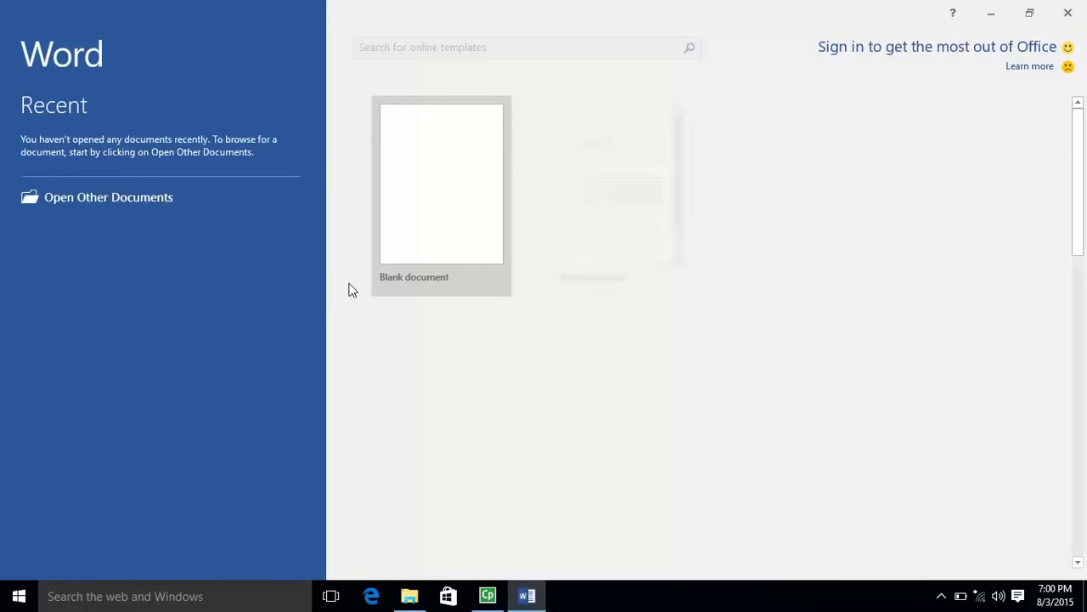
click(446, 204)
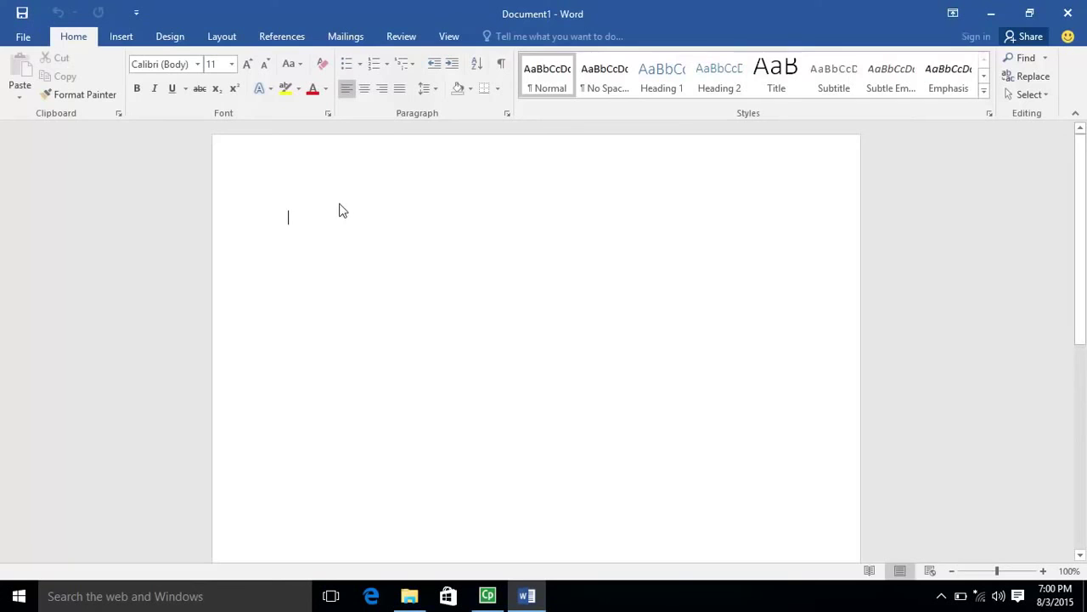
Step: Check that the Account page shows Office Professional Plus 2016 as Product Activated, then return to the document
click(20, 39)
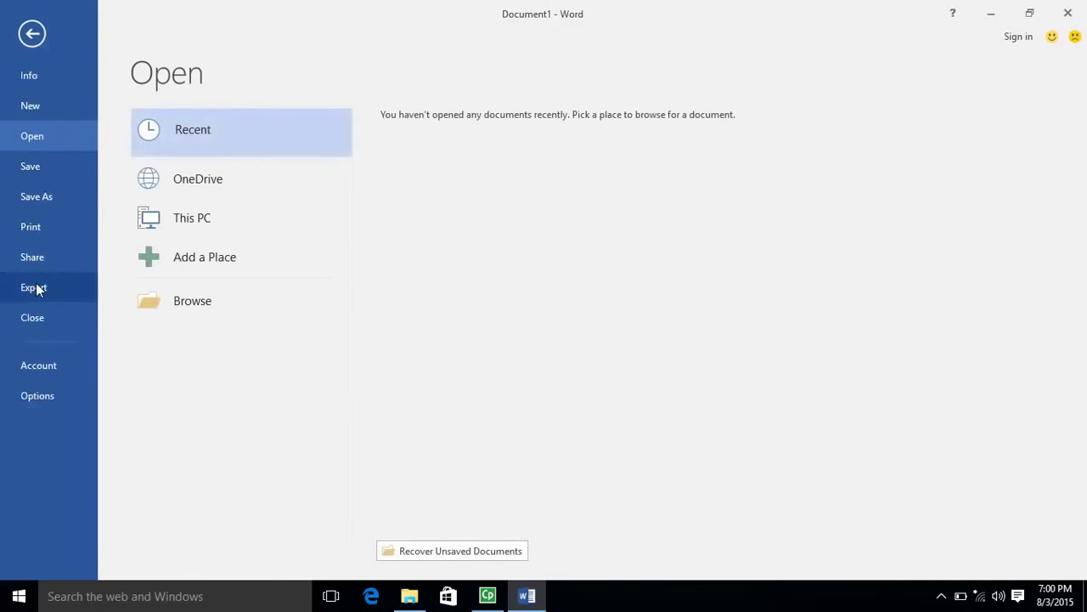
click(32, 364)
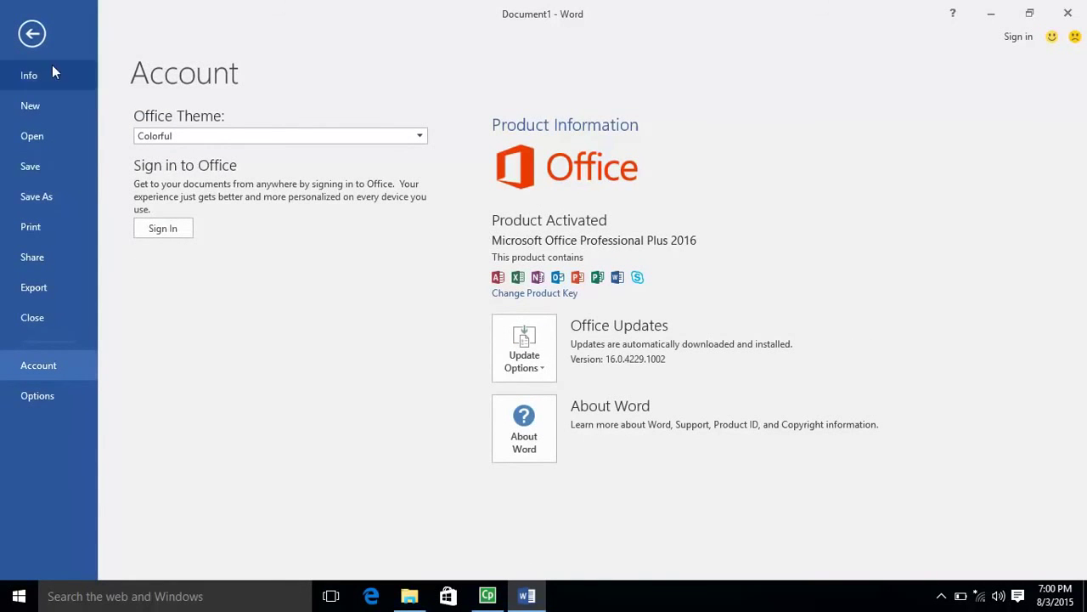
click(33, 34)
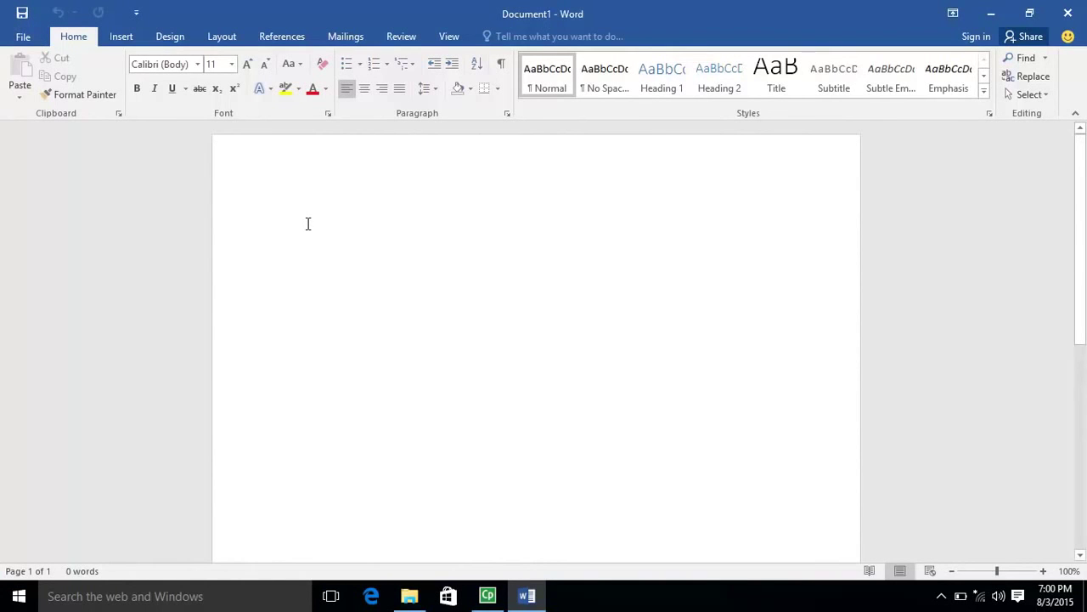
Step: Type 'Please Subcribe and hit the like button thank you!' followed by an e-mail address
text(JP)
text(P)
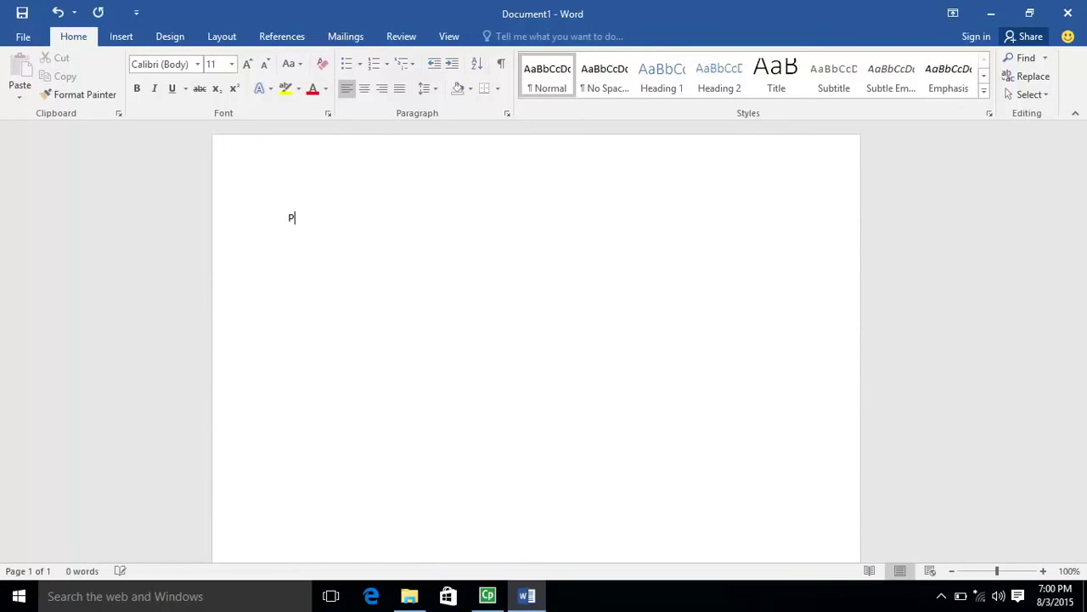
text(lease Subcribe and h)
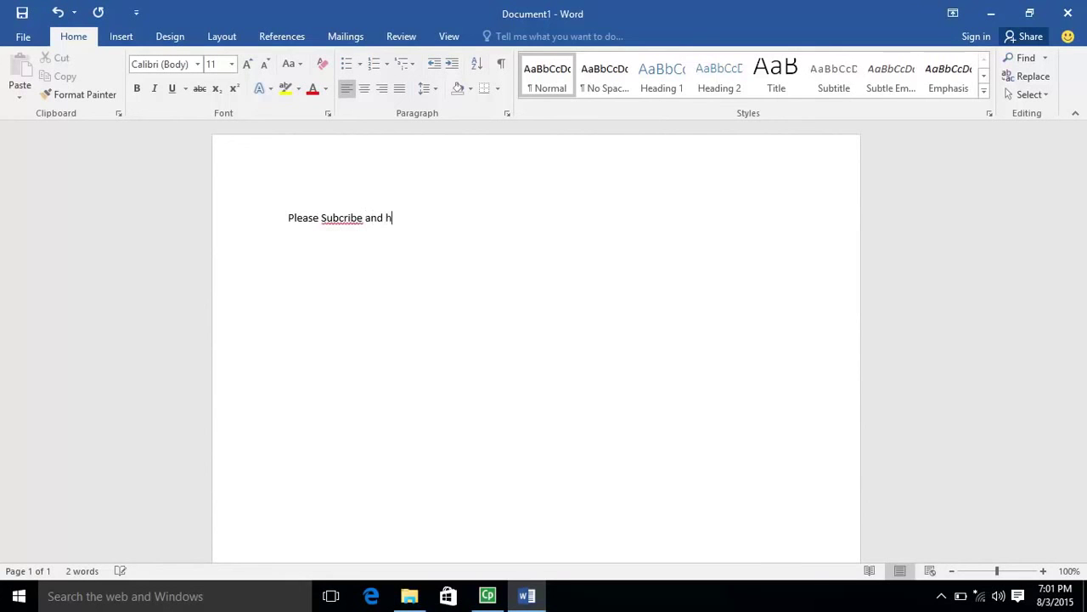
text(it the )
text(like buttong)
key(BackSpace)
key(BackSpace)
text(t)
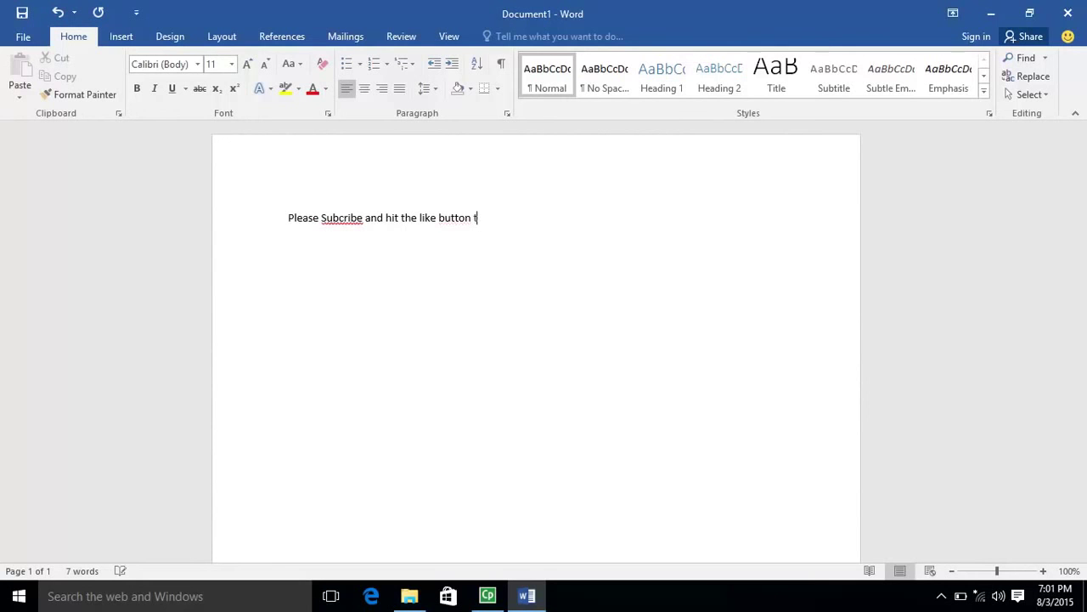
text(hank you!)
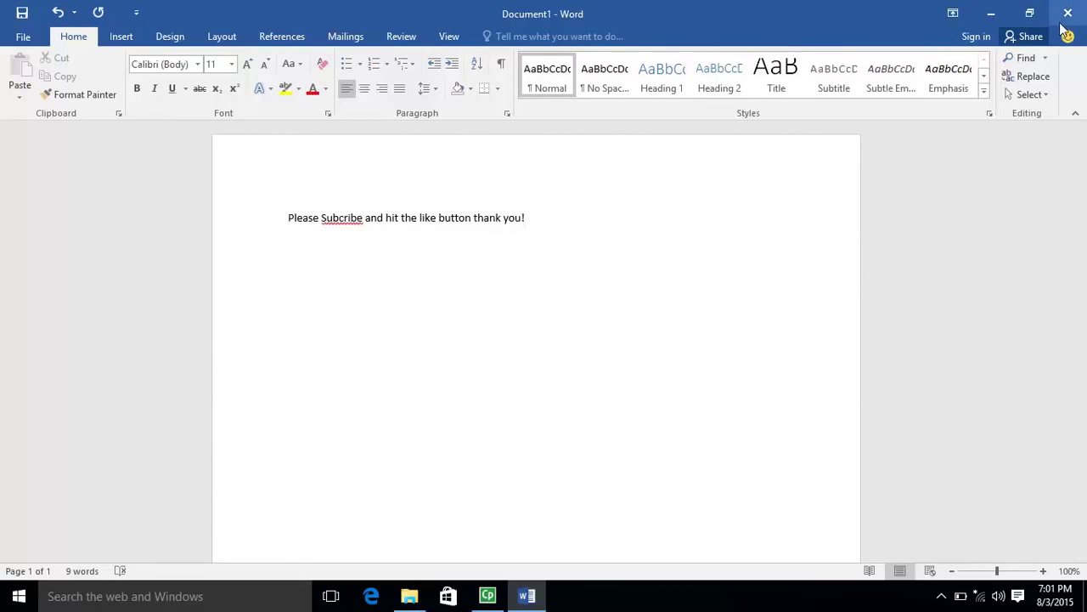
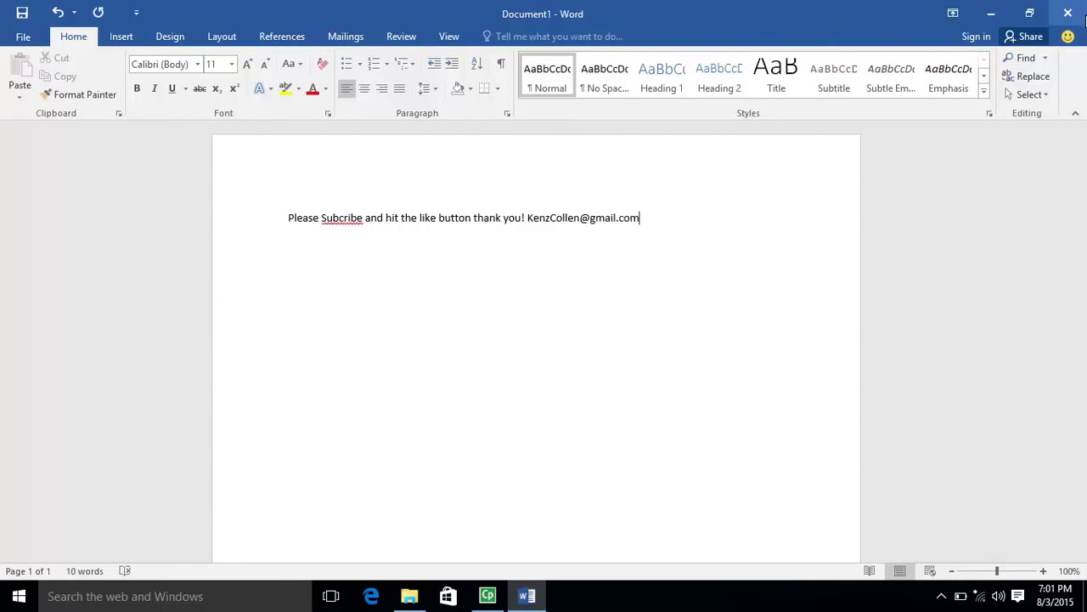
Step: Close Word without saving the document, then close the KMSAuto Lite Portable TEST4 folder window
click(1068, 17)
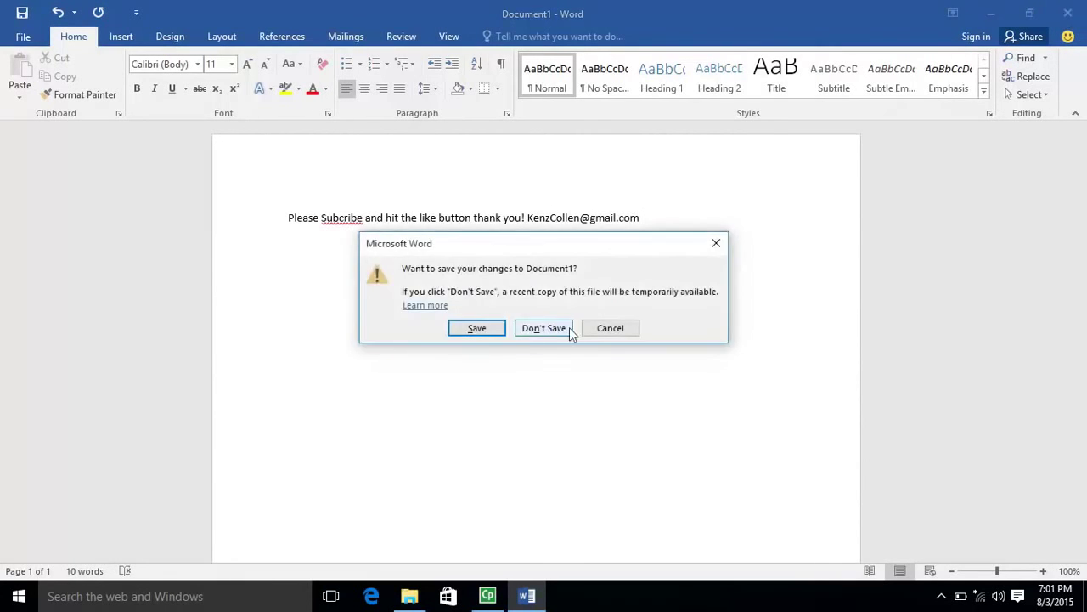
click(537, 331)
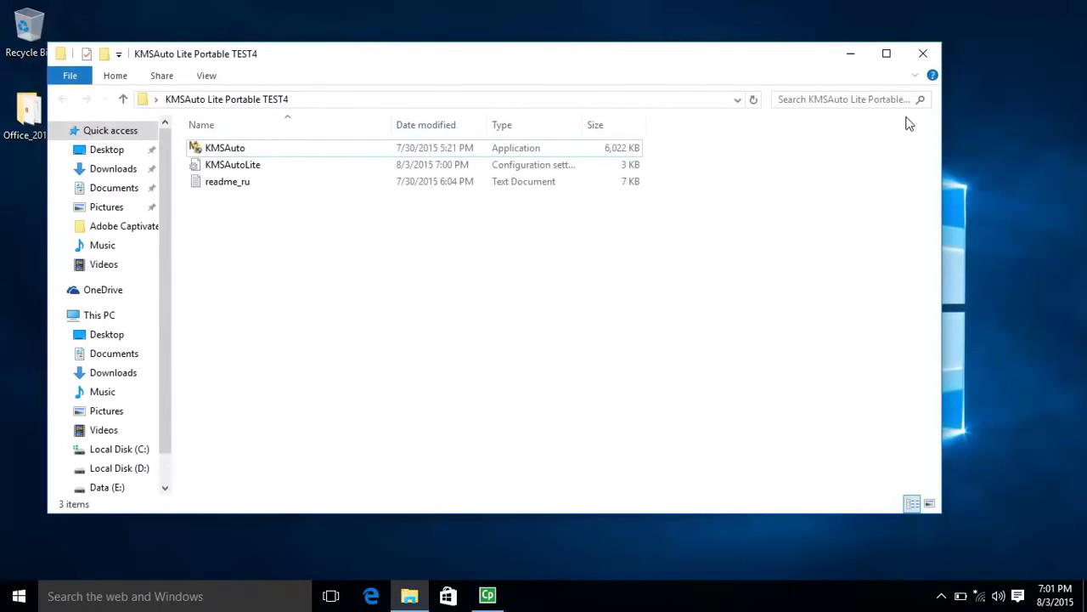
click(925, 53)
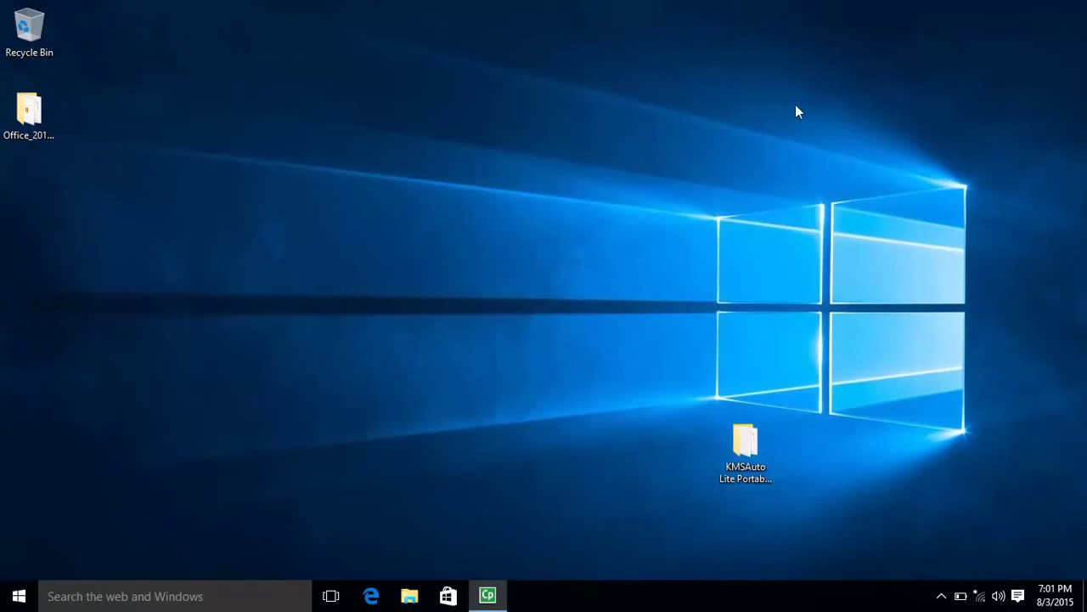